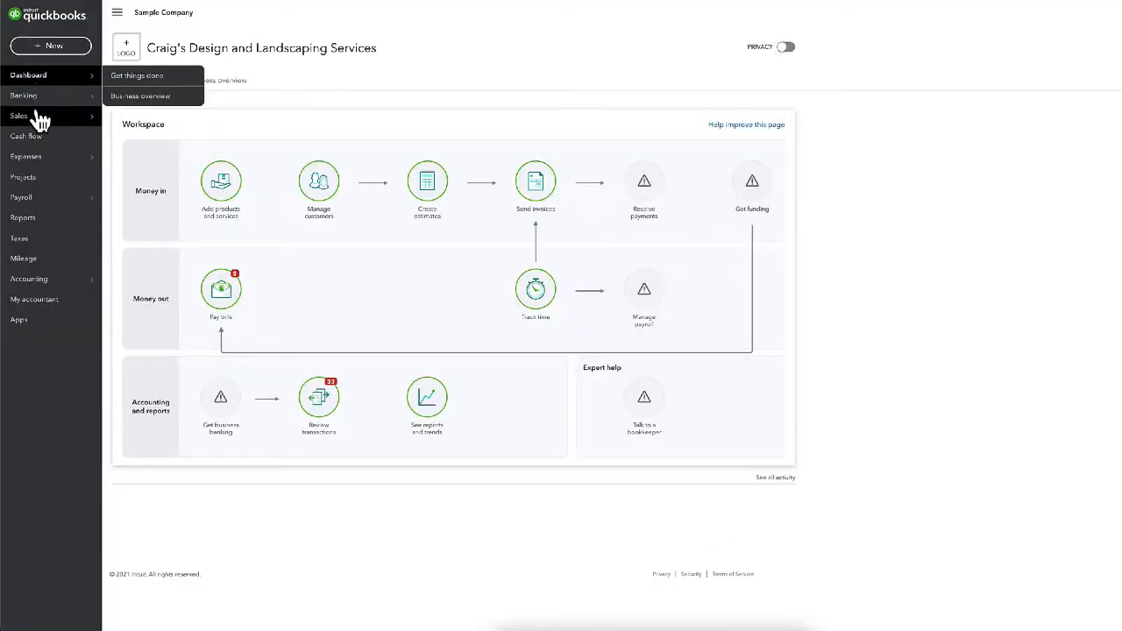
Open the customer record for Amy's Bird Sanctuary from the customer list
{"action": "mouse_move", "coordinate": [35, 116]}
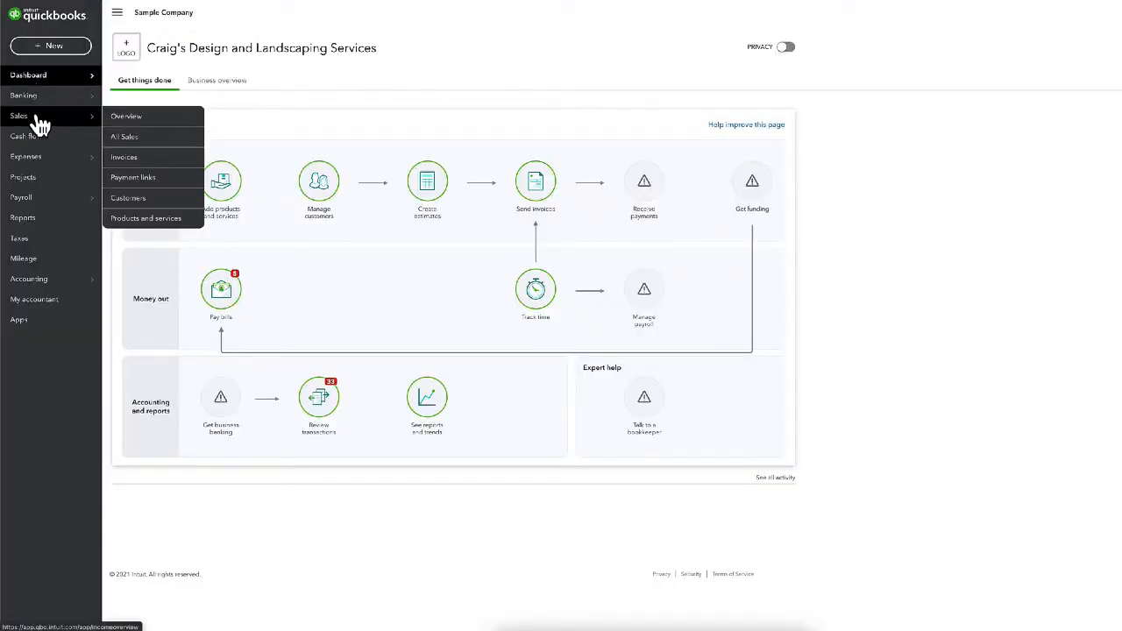
{"action": "left_click", "coordinate": [161, 198]}
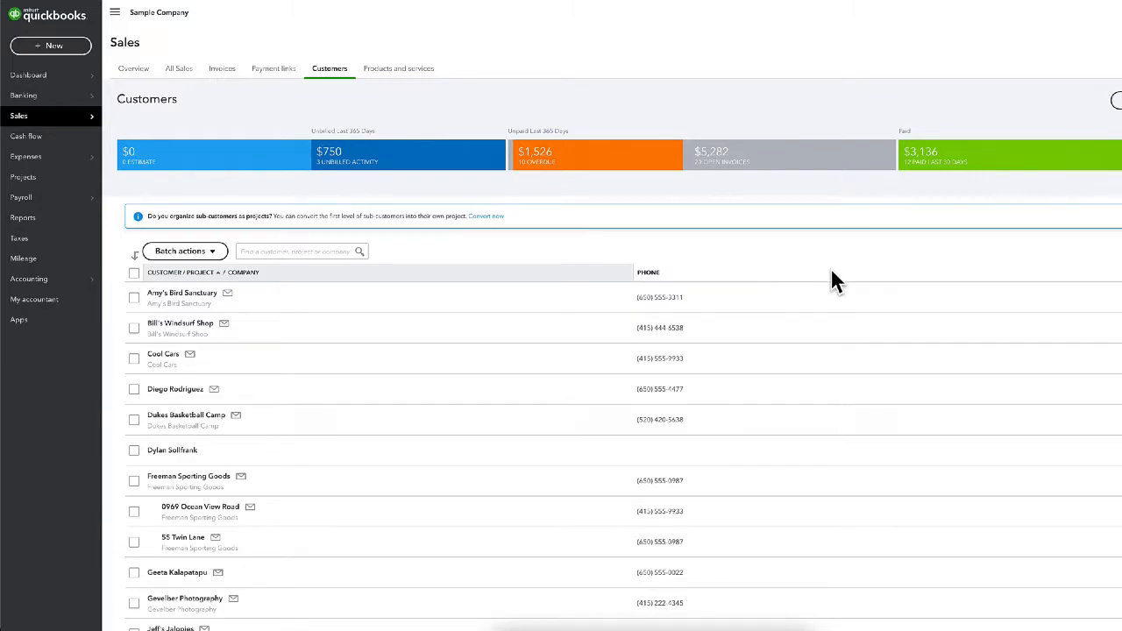
{"action": "scroll", "coordinate": [830, 272], "scroll_direction": "down", "scroll_amount": 2}
{"action": "scroll", "coordinate": [830, 272], "scroll_direction": "up", "scroll_amount": 2}
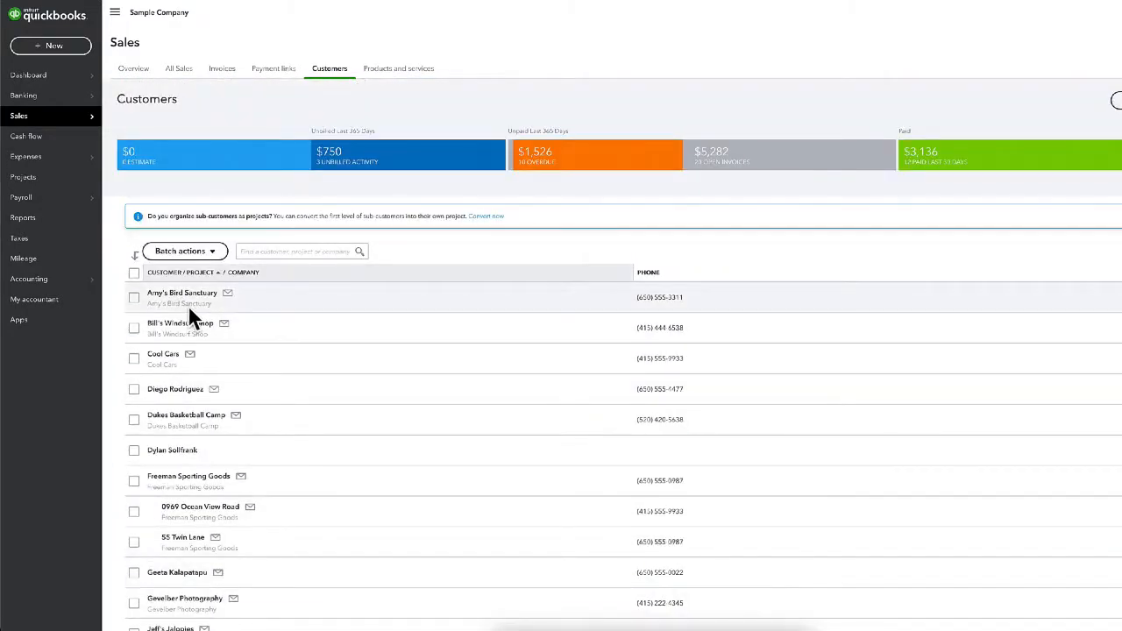
{"action": "left_click", "coordinate": [249, 298]}
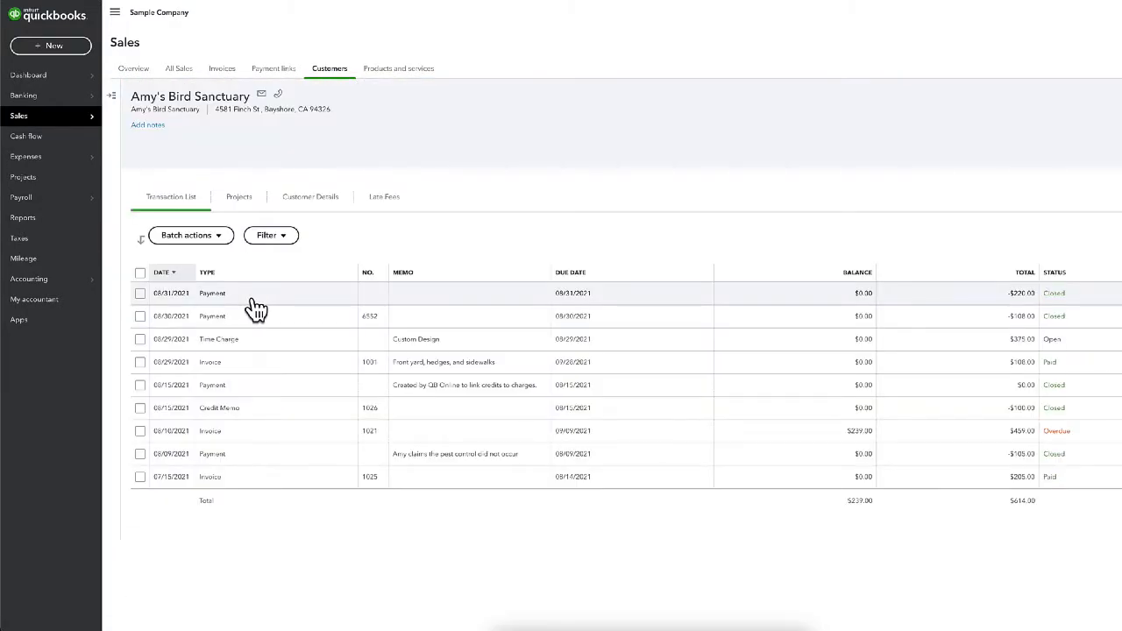
Start a new invoice for Amy's Bird Sanctuary and check its terms, invoice date and due date
{"action": "left_click", "coordinate": [1095, 103]}
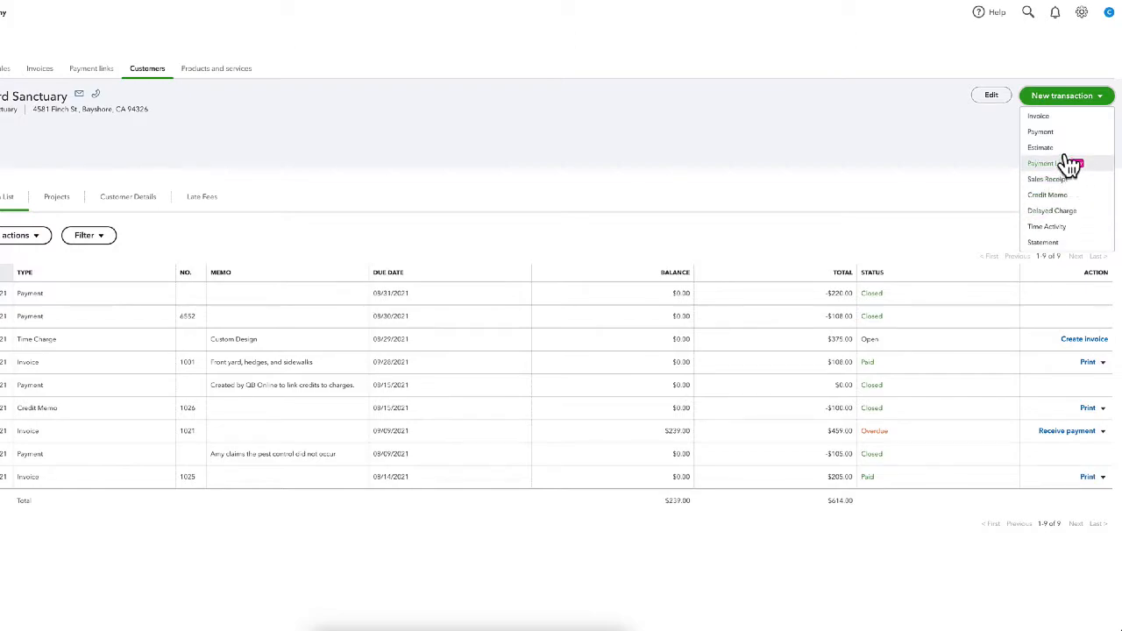
{"action": "left_click", "coordinate": [1066, 121]}
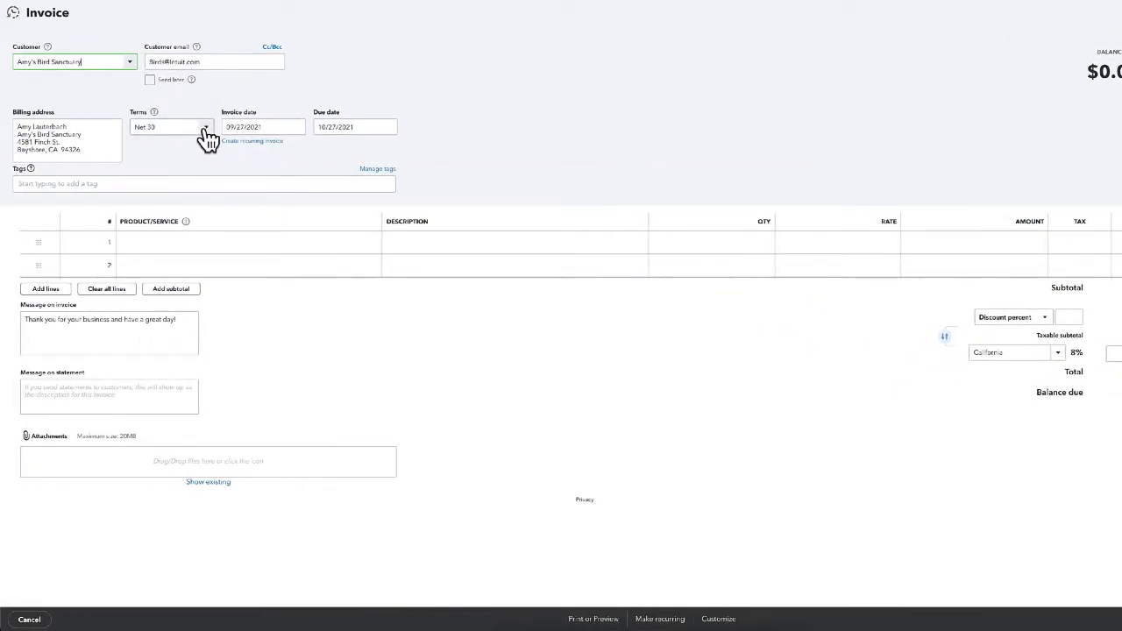
{"action": "left_click", "coordinate": [206, 128]}
{"action": "left_click", "coordinate": [296, 128]}
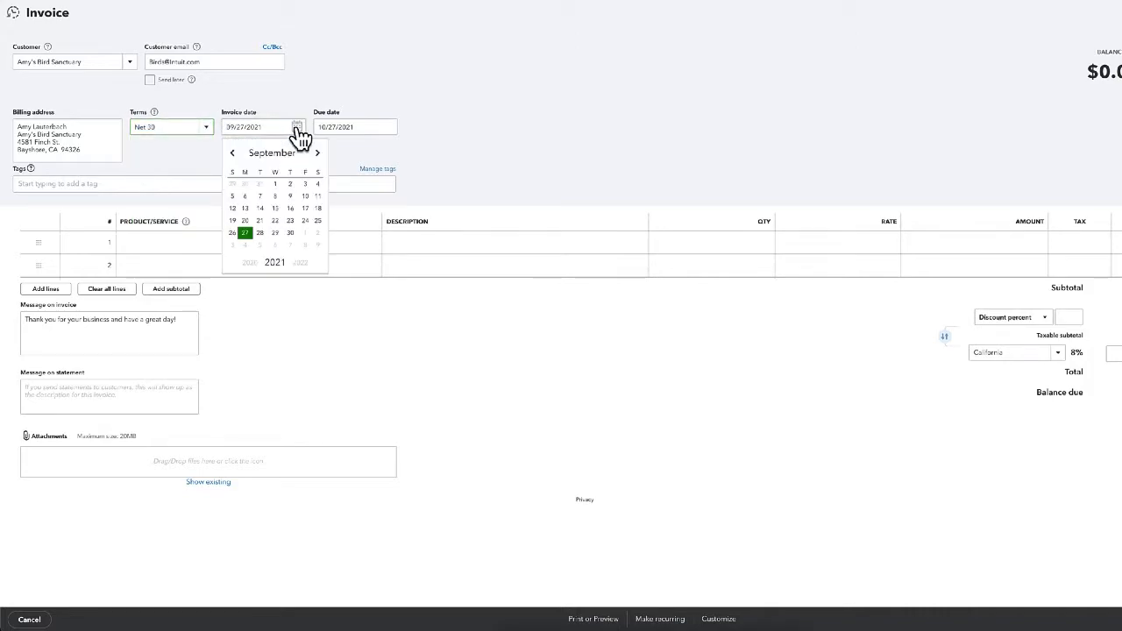
{"action": "left_click", "coordinate": [389, 128]}
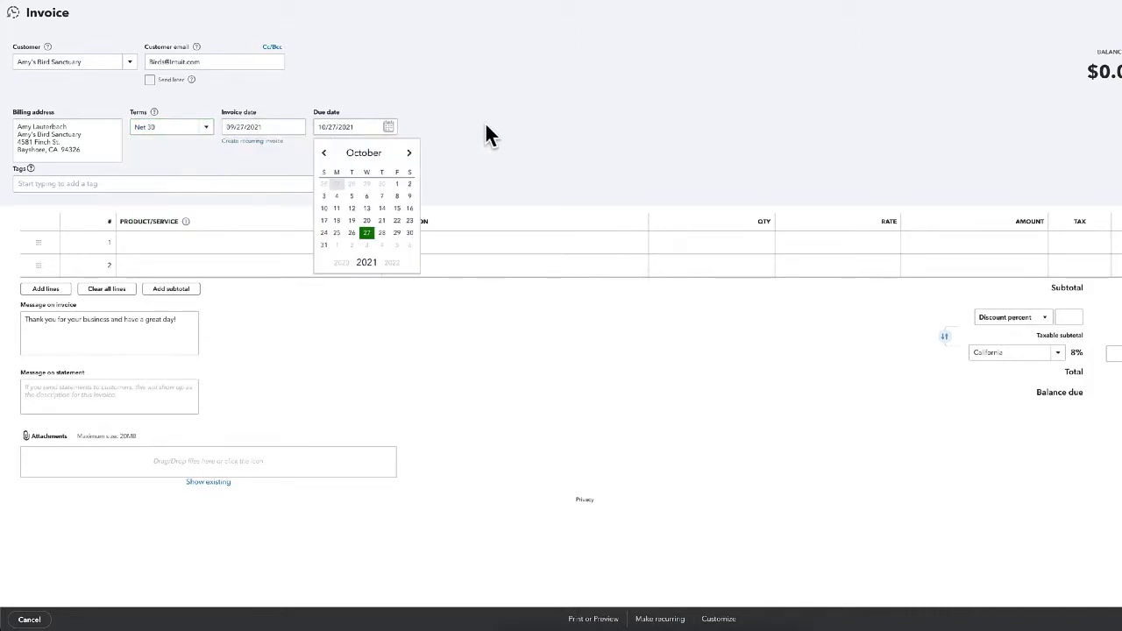
Add the Landscaping:Gardening service to the first invoice line, keeping the description Weekly Gardening Service
{"action": "left_click", "coordinate": [215, 243]}
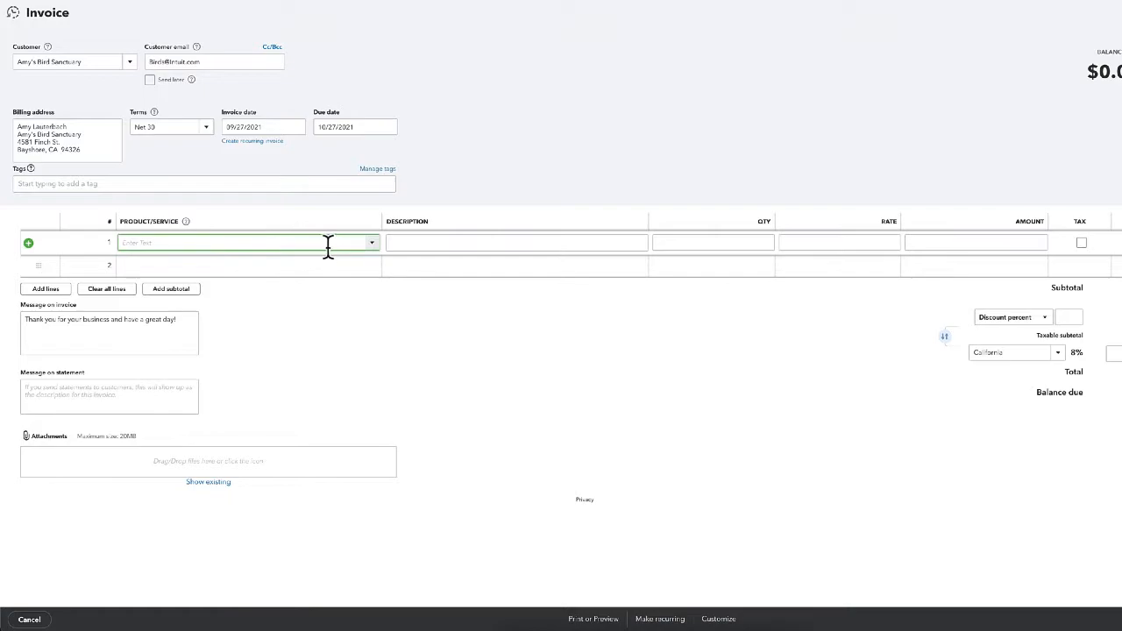
{"action": "left_click", "coordinate": [371, 244]}
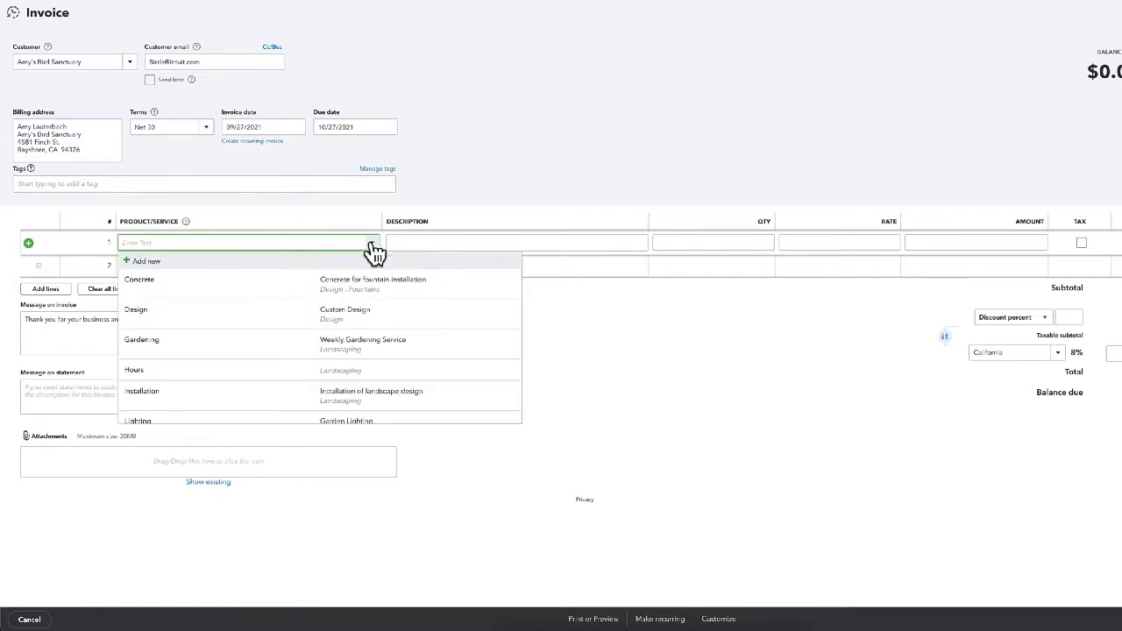
{"action": "left_click", "coordinate": [261, 361]}
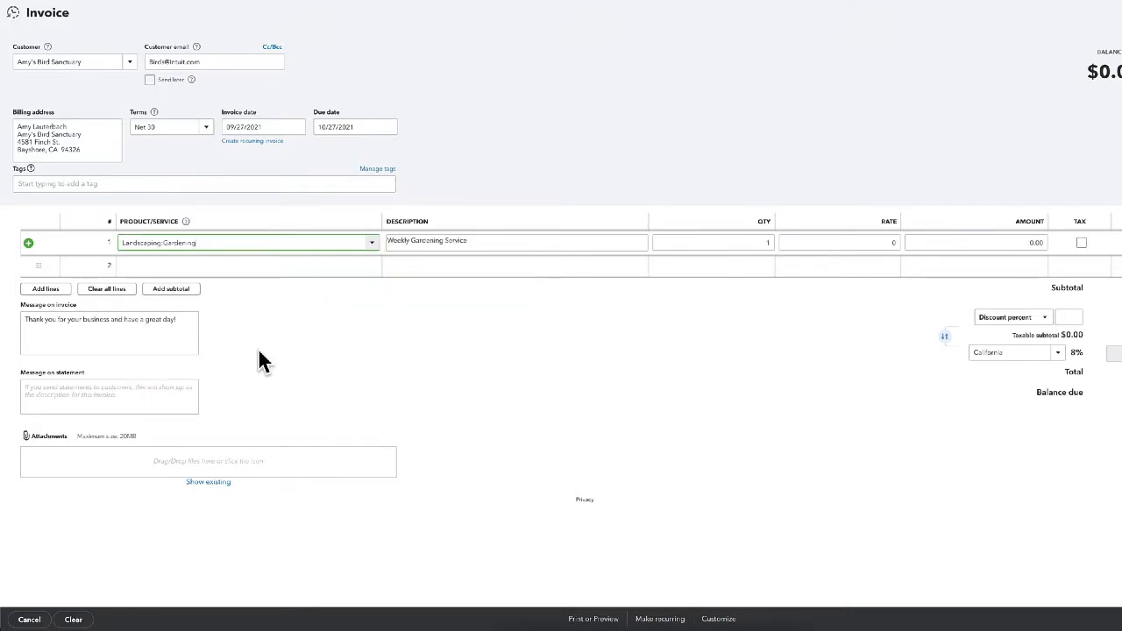
{"action": "left_click", "coordinate": [478, 243]}
{"action": "left_click", "coordinate": [482, 246]}
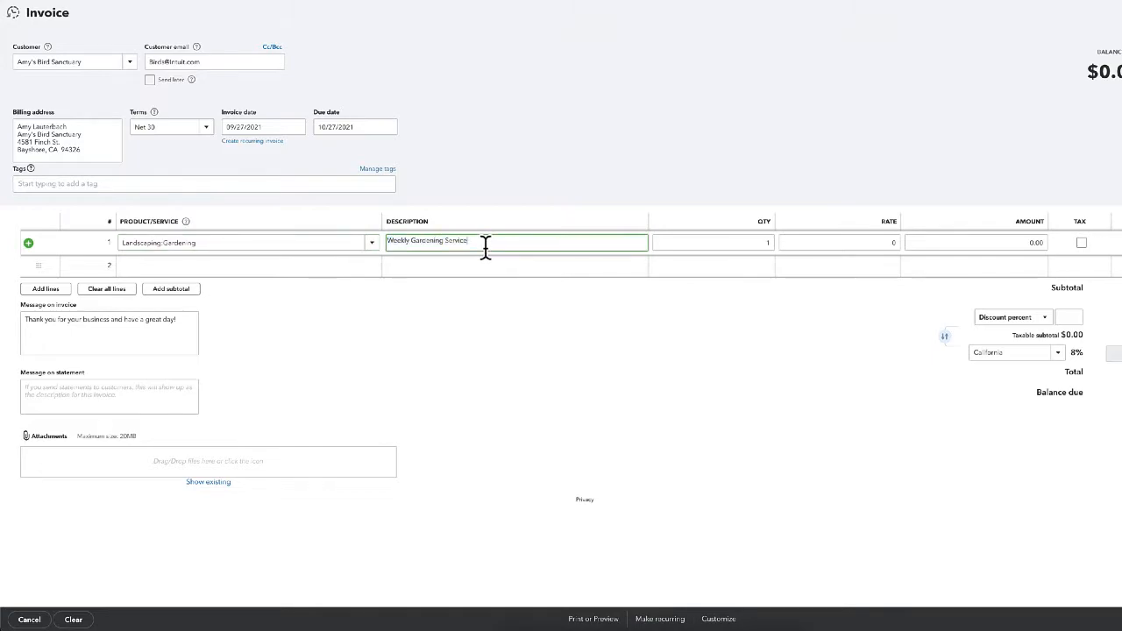
Set the gardening line's rate to 175 and its quantity to 2
{"action": "left_click", "coordinate": [746, 248]}
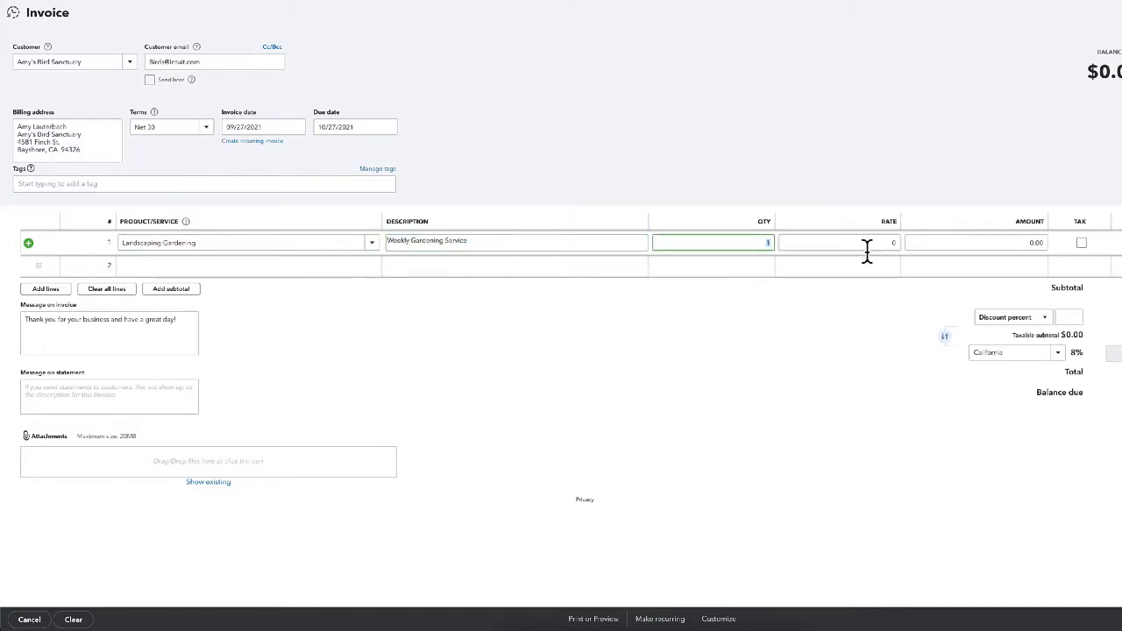
{"action": "key", "text": "Tab"}
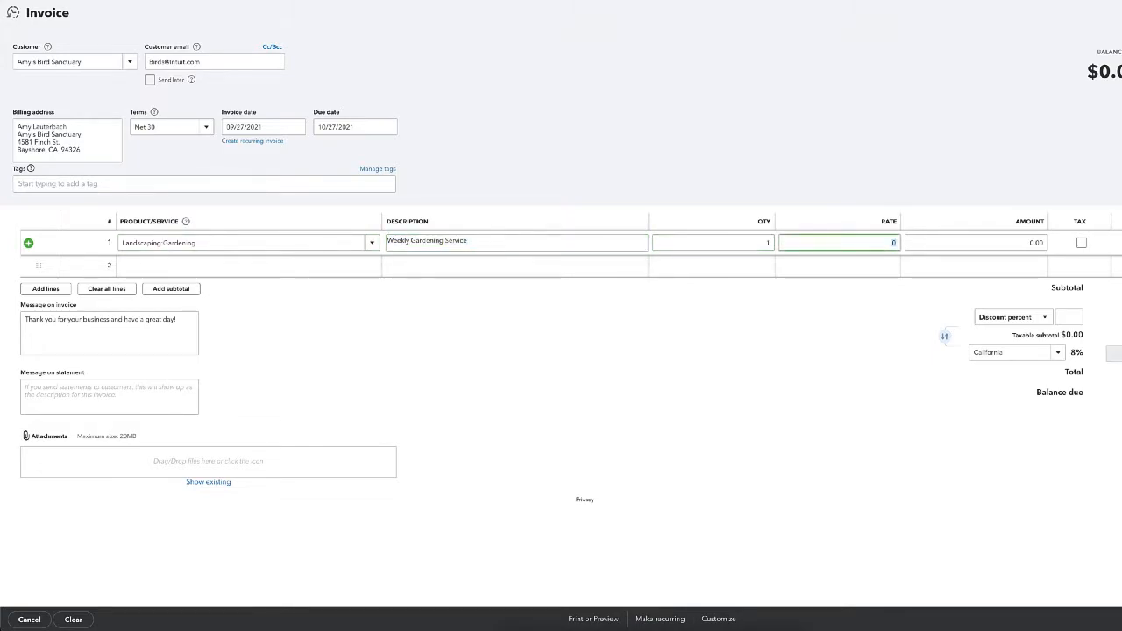
{"action": "type", "text": "175"}
{"action": "key", "text": "Tab"}
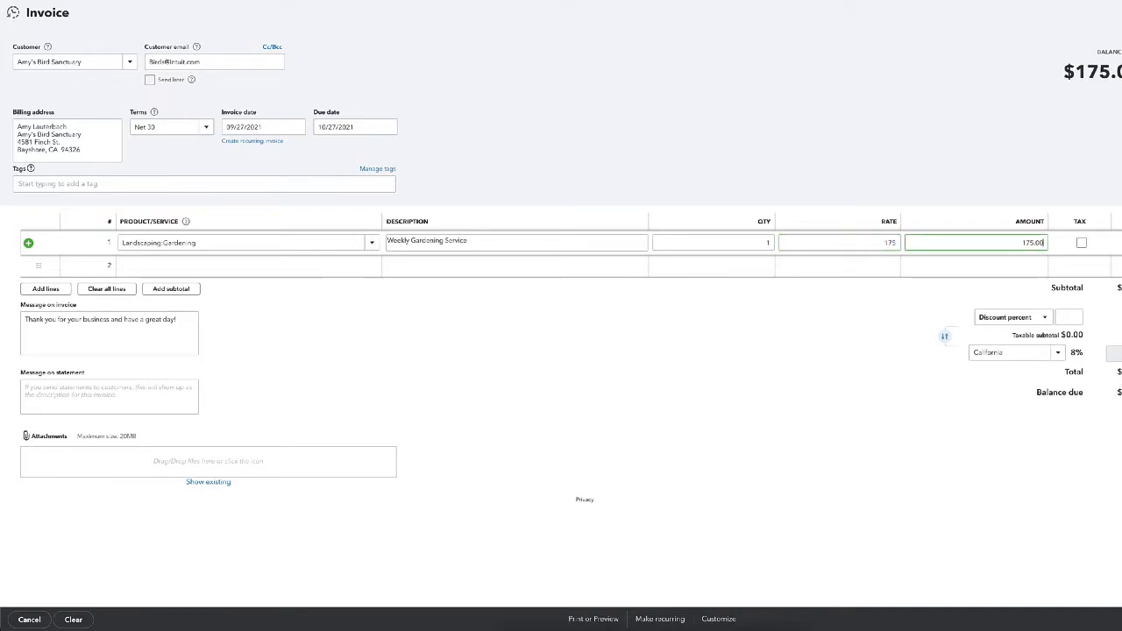
{"action": "left_click", "coordinate": [767, 251]}
{"action": "type", "text": "2"}
{"action": "left_click", "coordinate": [847, 243]}
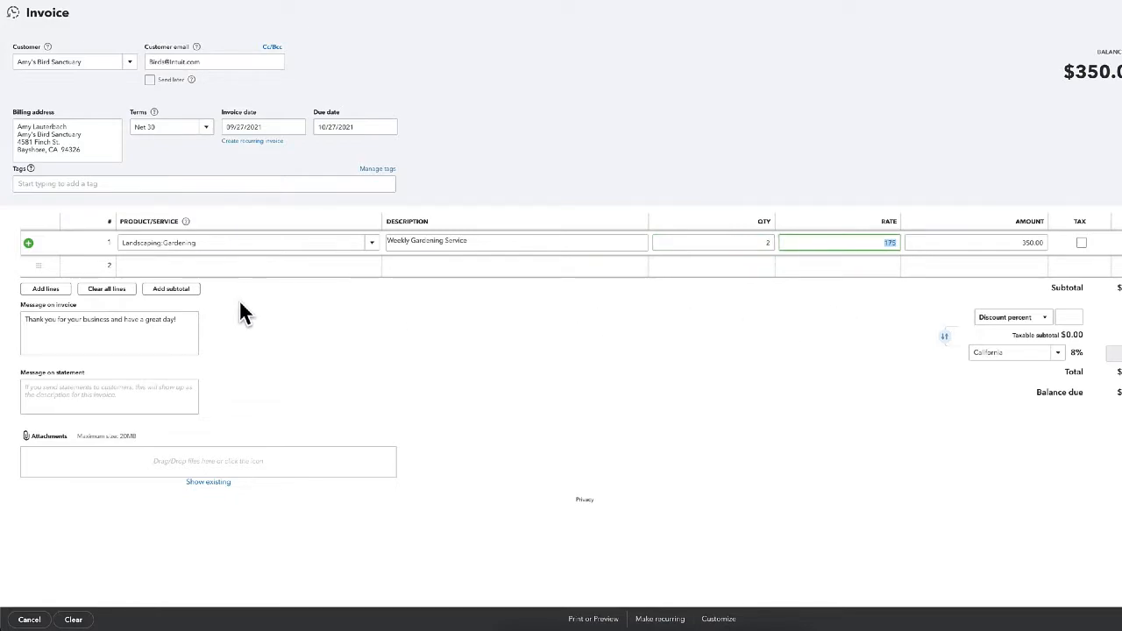
{"action": "left_click", "coordinate": [776, 375]}
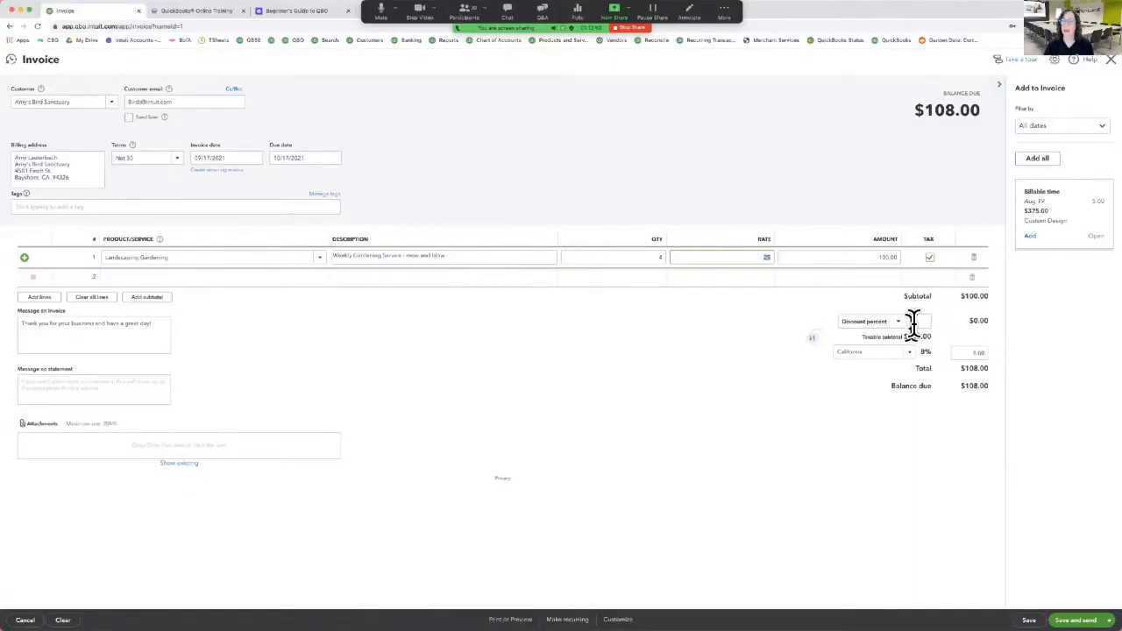
Check the invoice's sales tax selection and apply a 10 percent discount
{"action": "left_click", "coordinate": [912, 355]}
{"action": "left_click", "coordinate": [910, 355]}
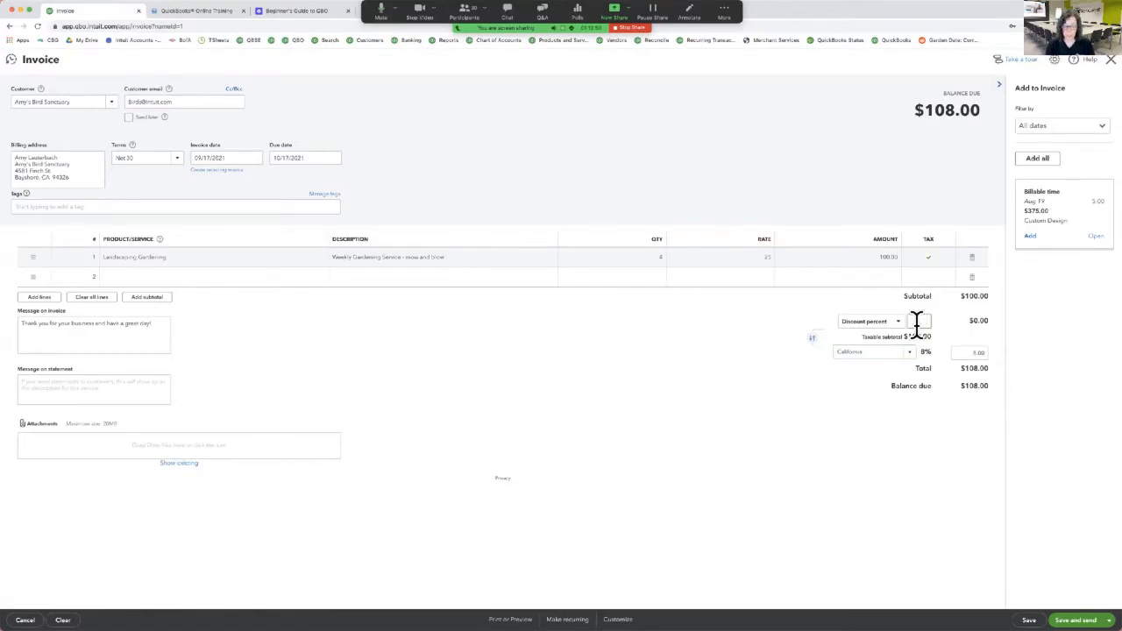
{"action": "left_click", "coordinate": [916, 323]}
{"action": "type", "text": "10"}
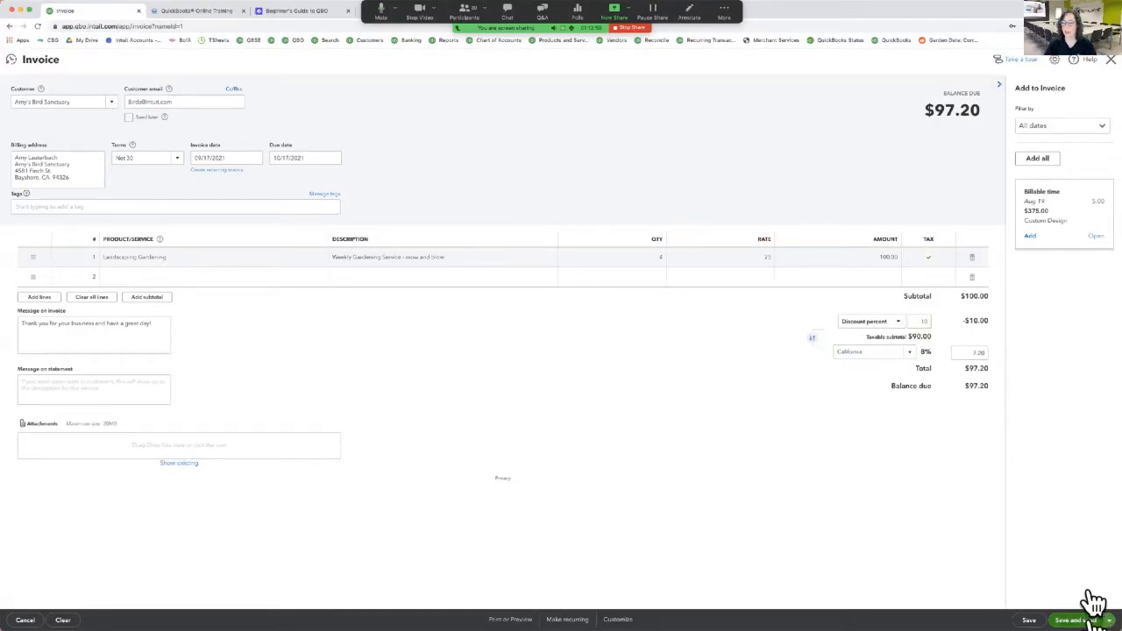
Save the invoice, preview its email without sending it, and close the invoice
{"action": "left_click", "coordinate": [1068, 620]}
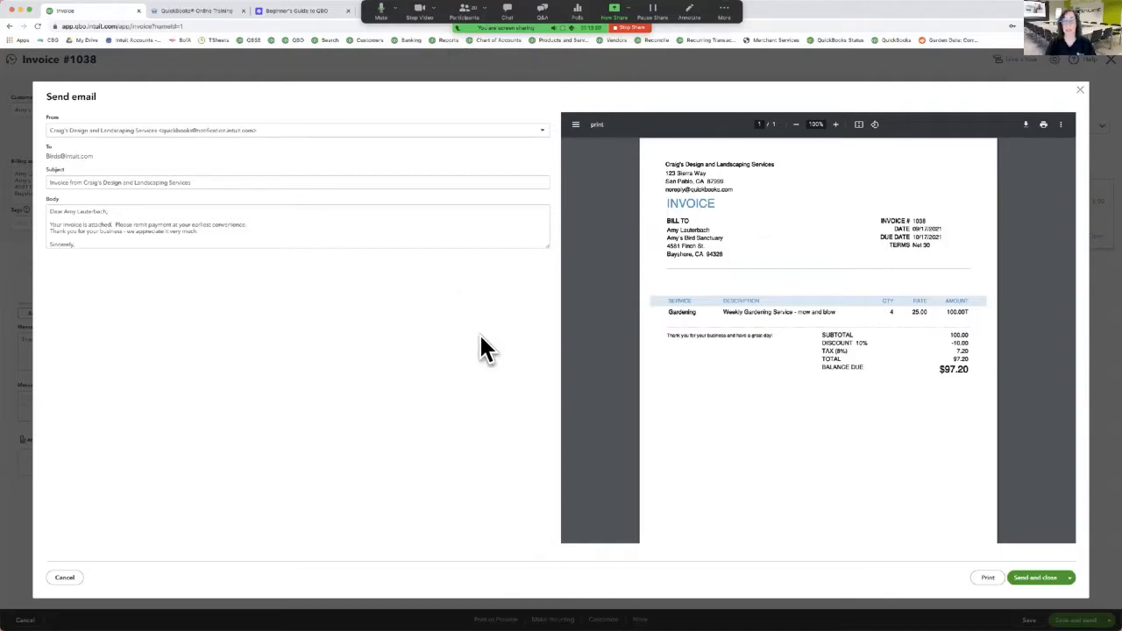
{"action": "left_click", "coordinate": [1070, 580]}
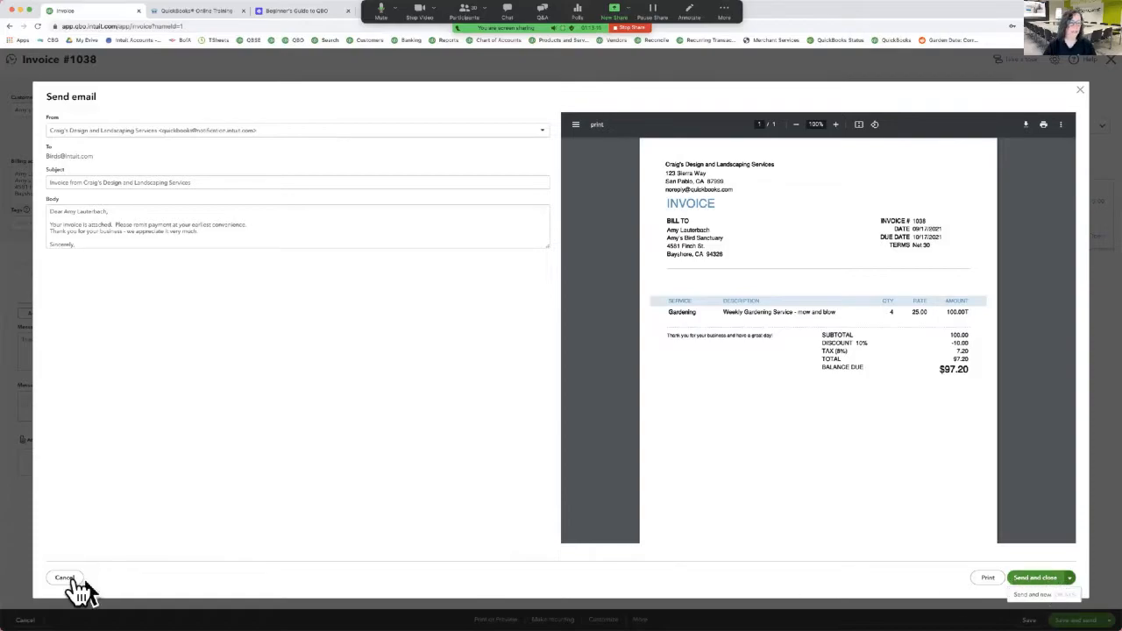
{"action": "left_click", "coordinate": [65, 578]}
{"action": "left_click", "coordinate": [1106, 620]}
{"action": "left_click", "coordinate": [1062, 602]}
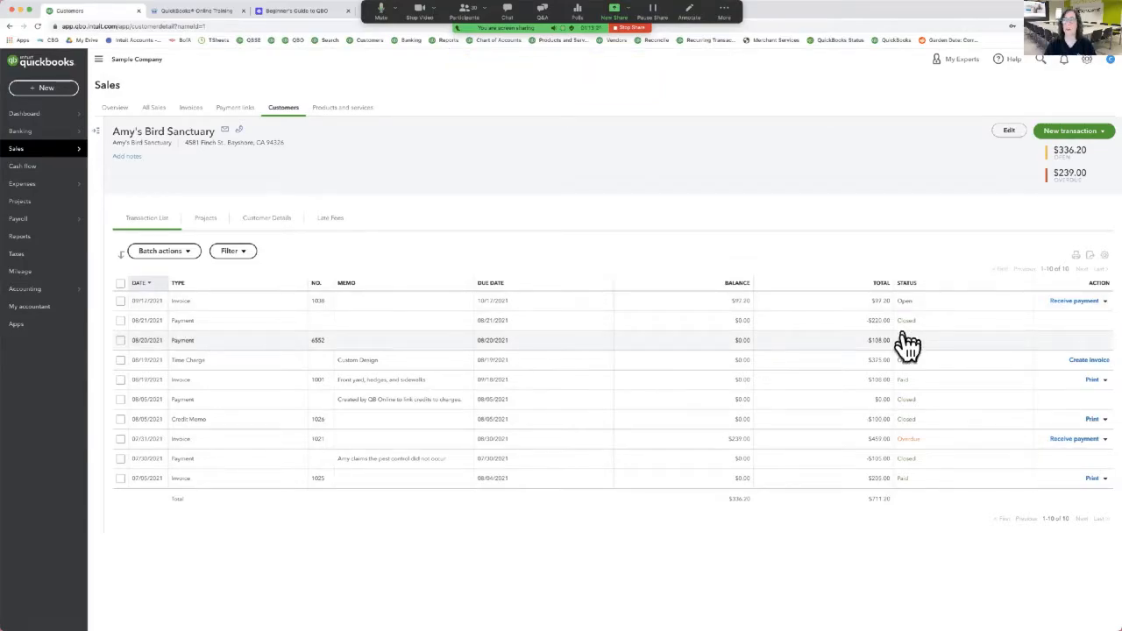
Record a payment deposited to Undeposited Funds that covers both outstanding invoices of Amy's Bird Sanctuary, and save and close it
{"action": "left_click", "coordinate": [1068, 302]}
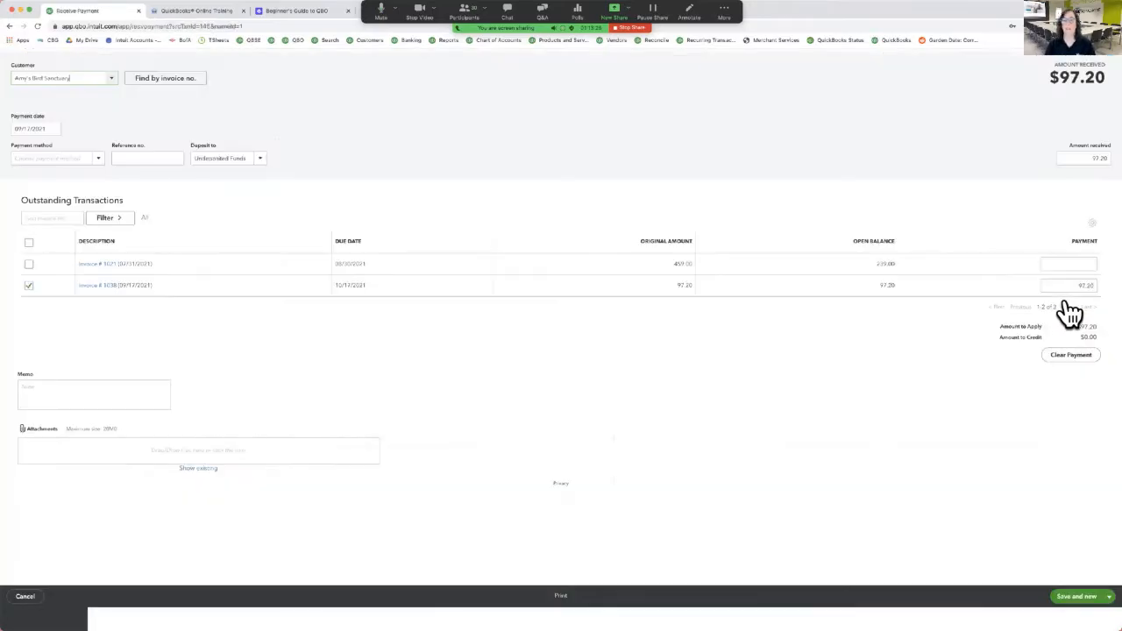
{"action": "left_click", "coordinate": [232, 181]}
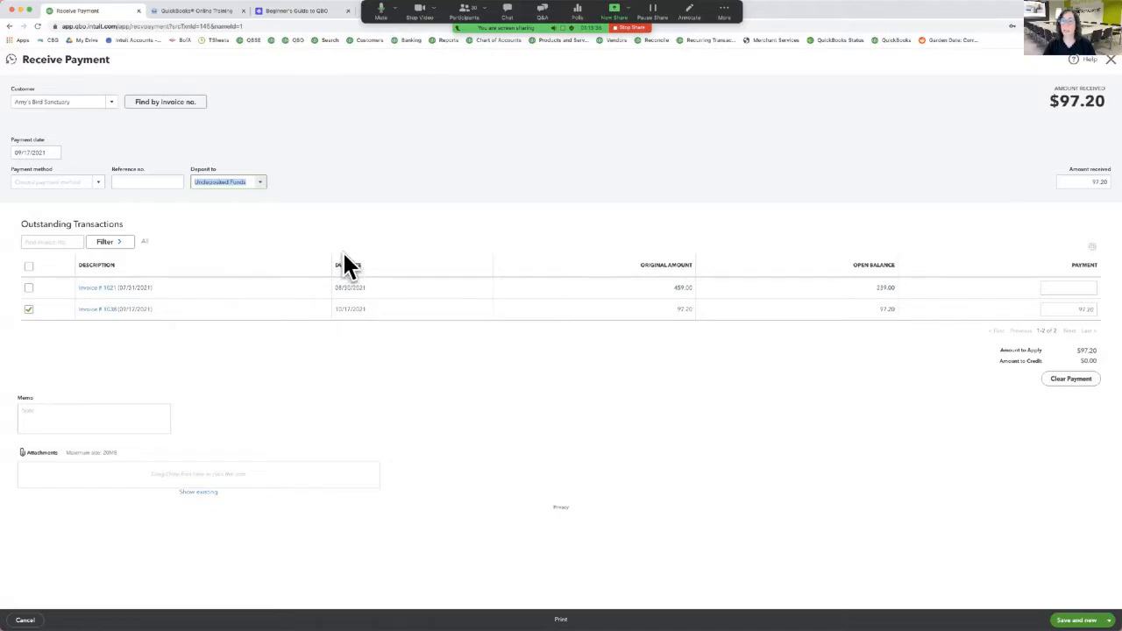
{"action": "left_click", "coordinate": [28, 288]}
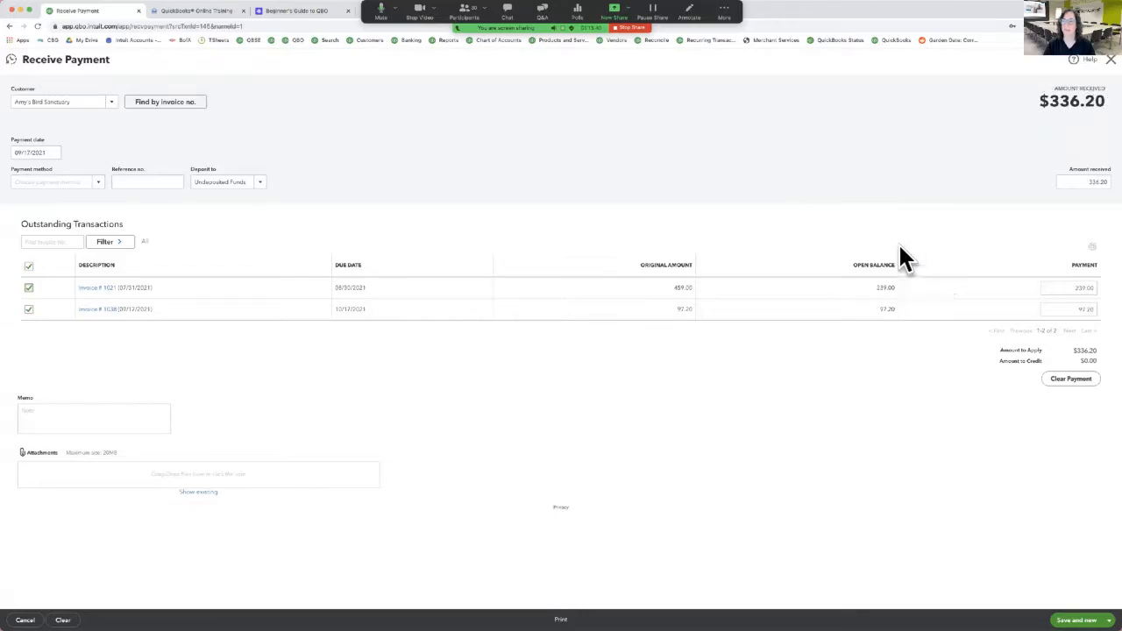
{"action": "left_click", "coordinate": [1110, 619]}
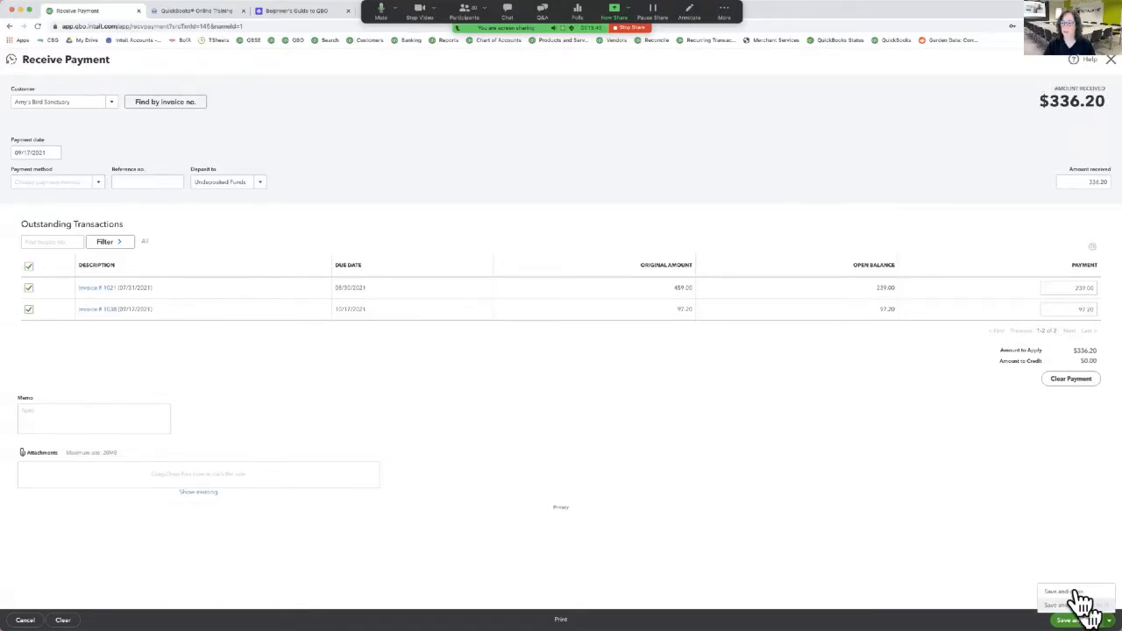
{"action": "left_click", "coordinate": [1060, 592]}
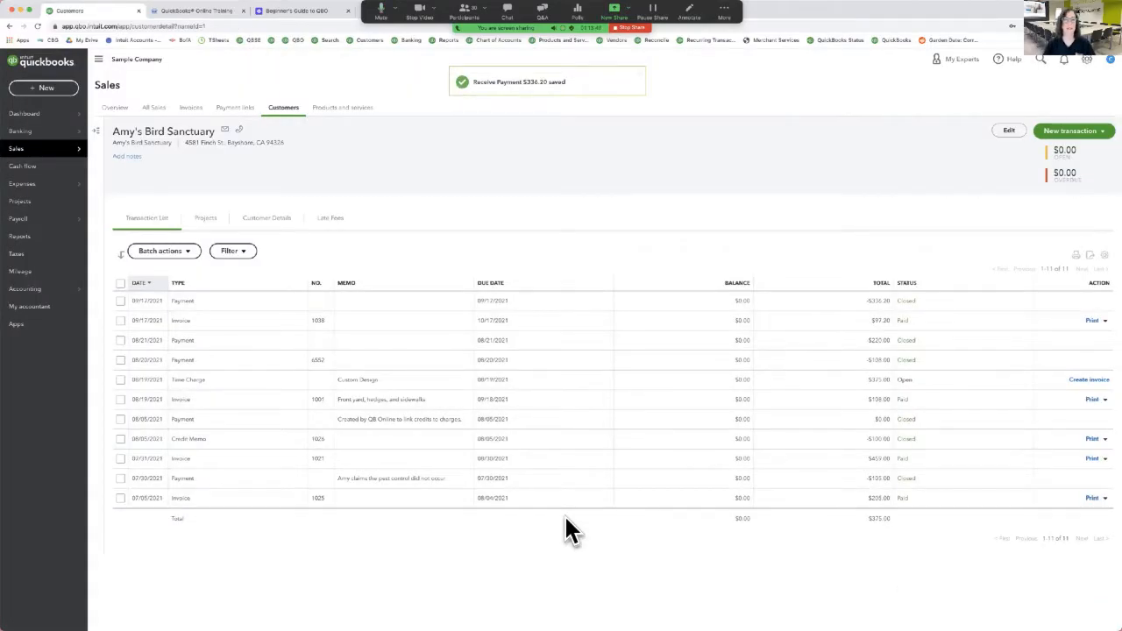
Create a bank deposit that includes the payments from Amy's Bird Sanctuary, Cool Cars and Freeman Sporting Goods
{"action": "left_click", "coordinate": [51, 88]}
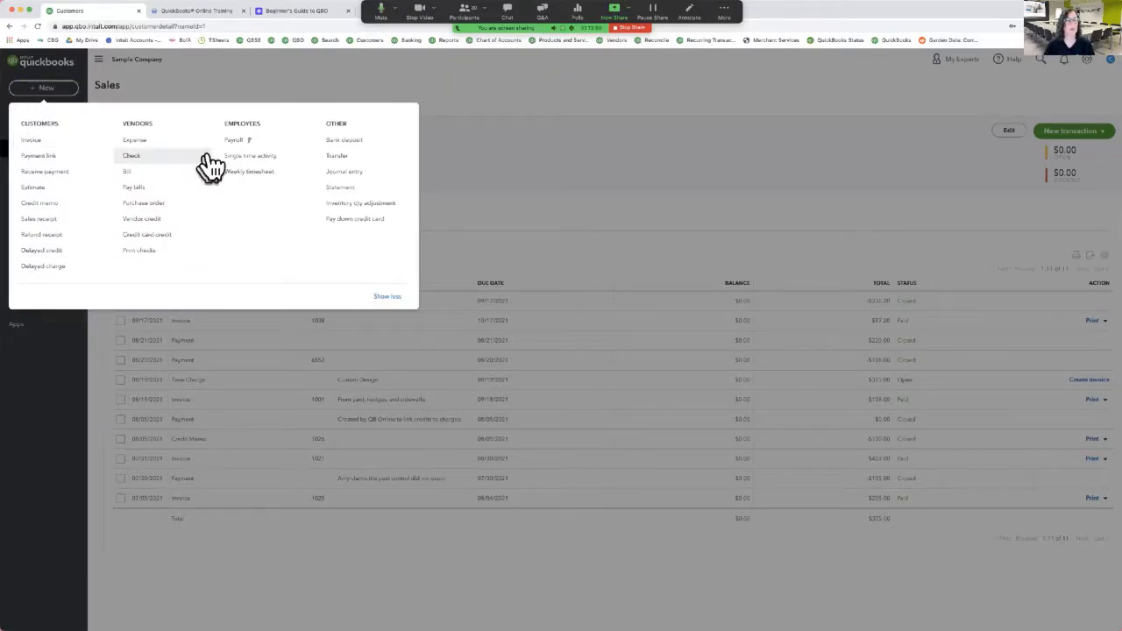
{"action": "left_click", "coordinate": [351, 141]}
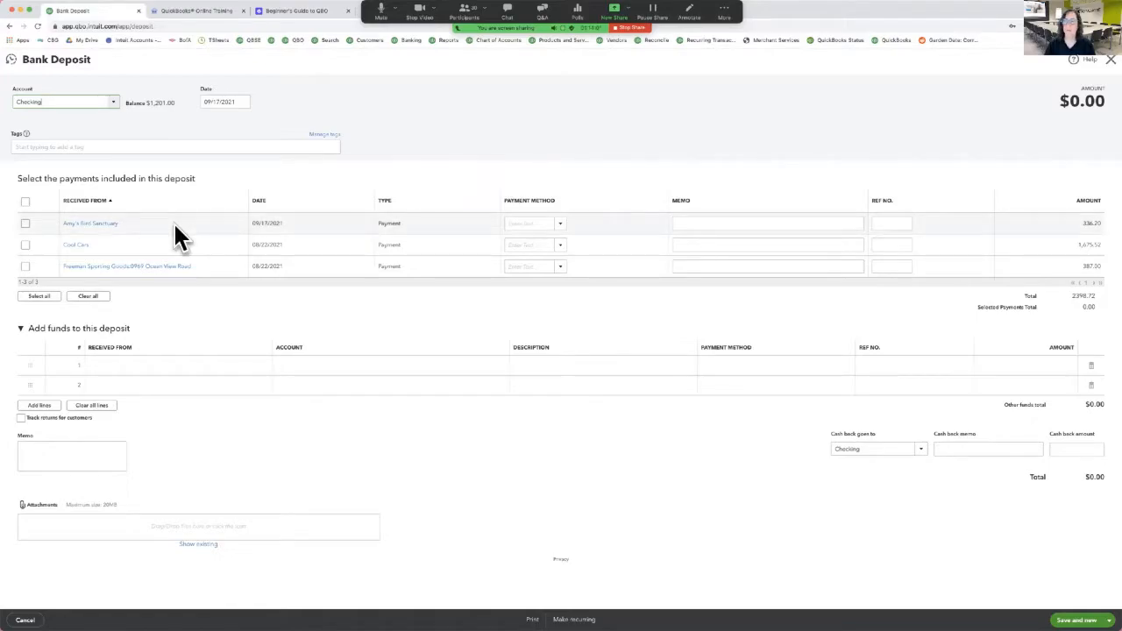
{"action": "left_click", "coordinate": [24, 224]}
{"action": "left_click", "coordinate": [24, 244]}
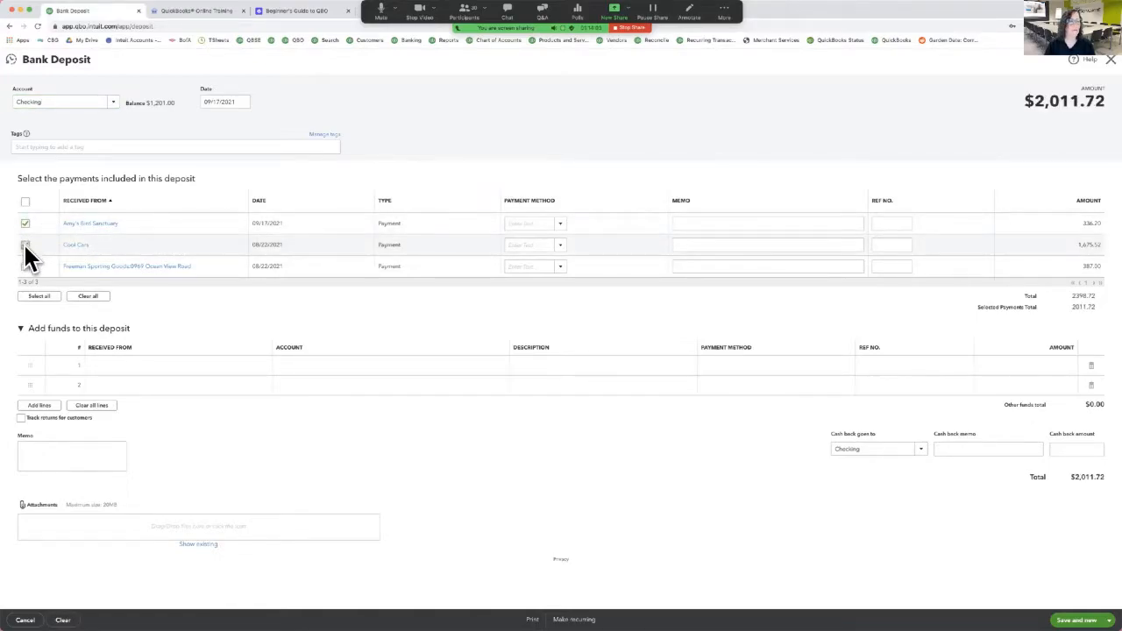
{"action": "left_click", "coordinate": [25, 267]}
Keep Checking as the deposit account, set the deposit date to 09/18/2021, check the total amount and save the deposit
{"action": "left_click", "coordinate": [114, 102]}
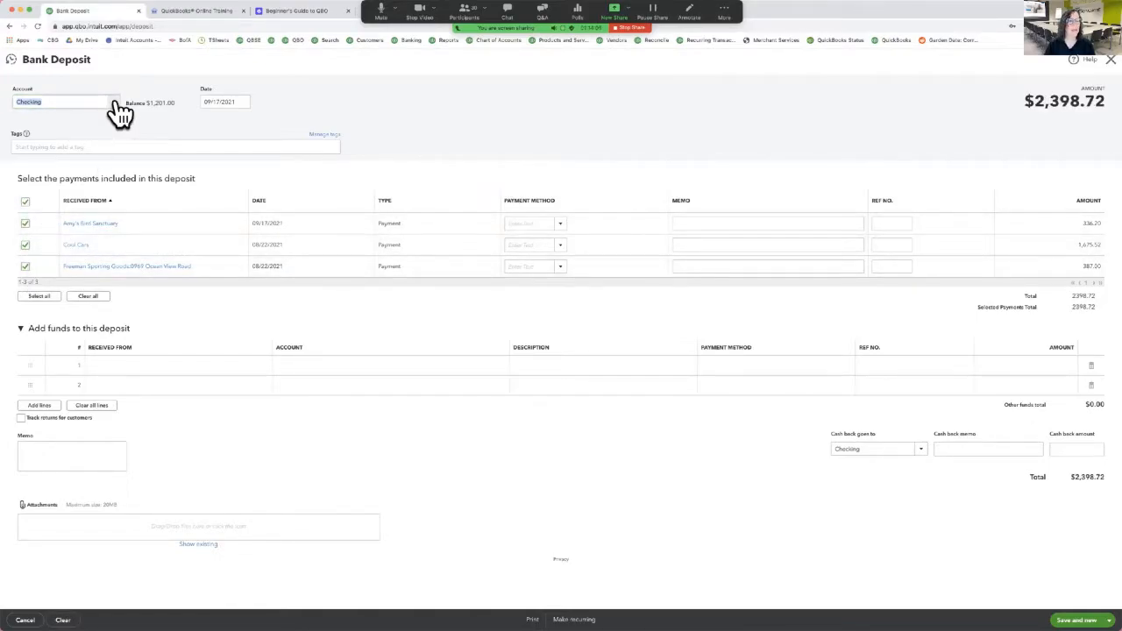
{"action": "left_click", "coordinate": [115, 103]}
{"action": "left_click", "coordinate": [217, 102]}
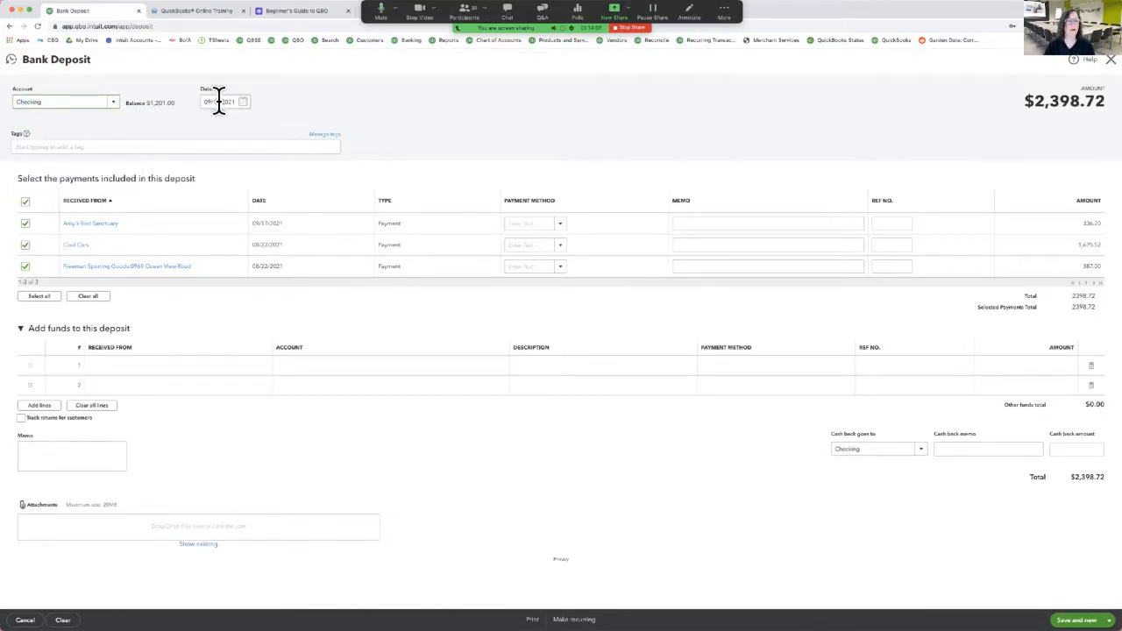
{"action": "type", "text": "4"}
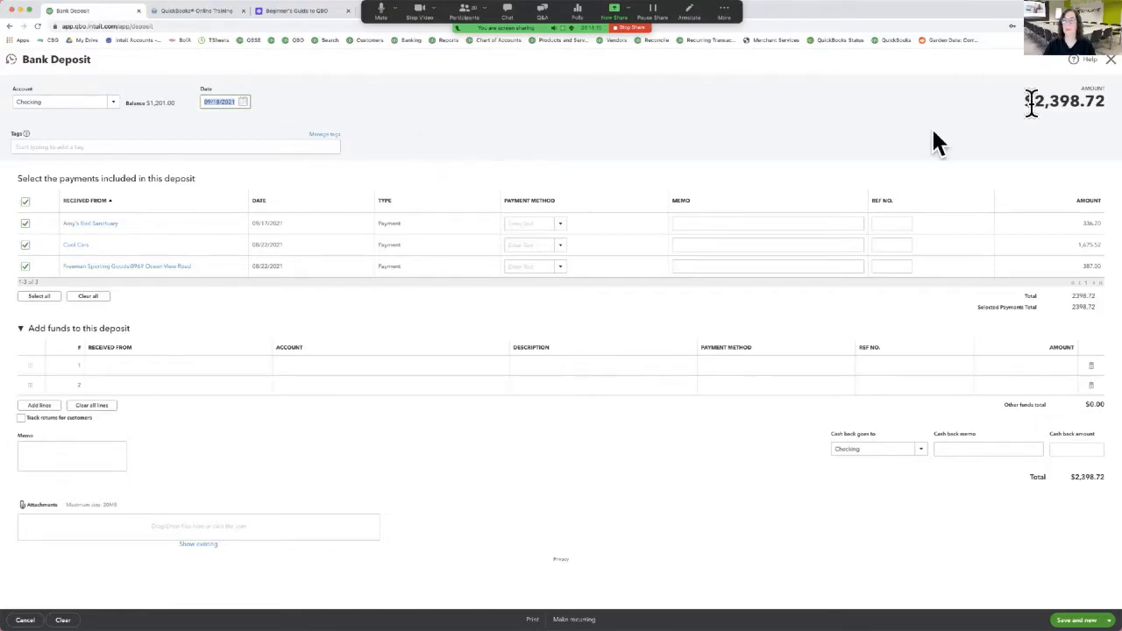
{"action": "left_click_drag", "start_coordinate": [1025, 101], "coordinate": [1104, 102]}
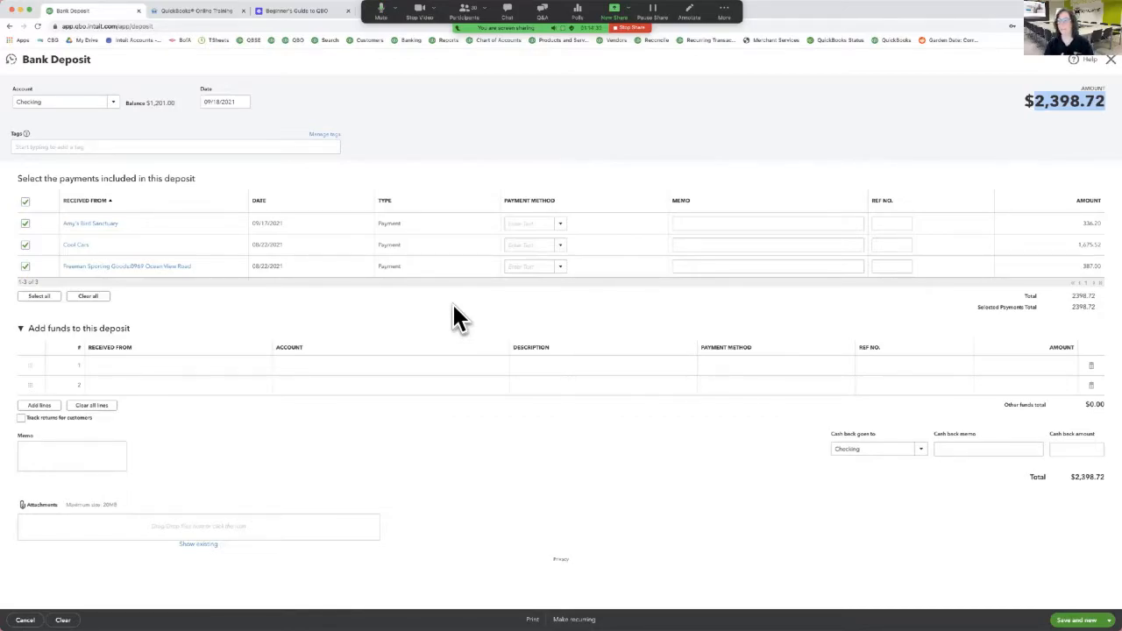
{"action": "left_click", "coordinate": [1108, 619]}
{"action": "left_click", "coordinate": [1071, 604]}
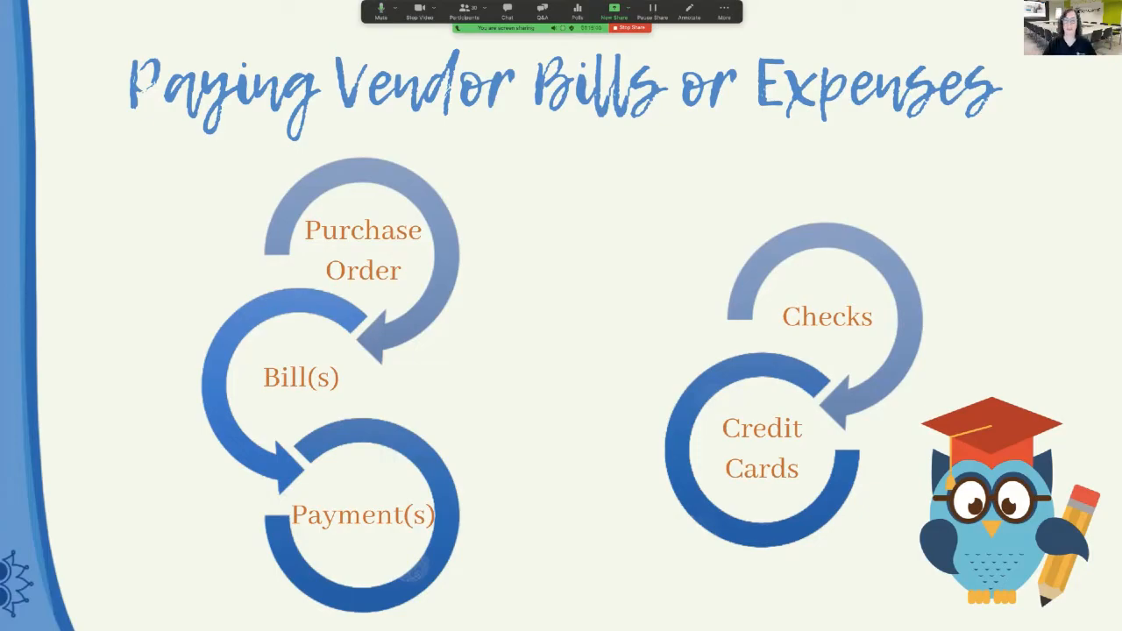
Switch to QuickBooks, look over the expense transactions and vendor list, and open a new bill for the vendor Cal Telephone
{"action": "key", "text": "ctrl+Right"}
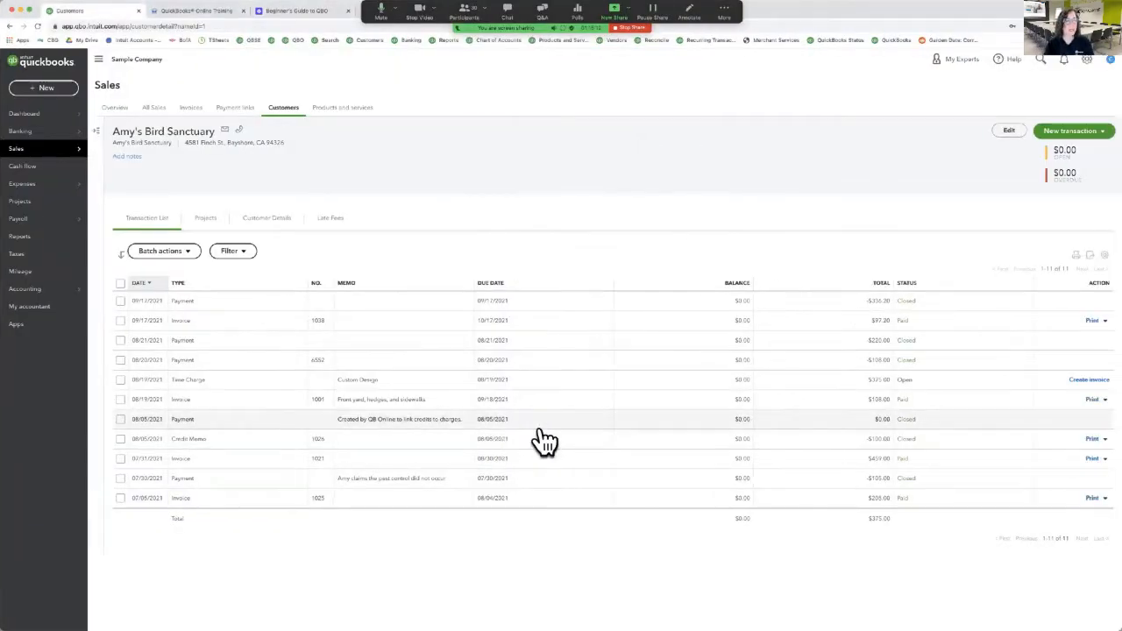
{"action": "mouse_move", "coordinate": [31, 192]}
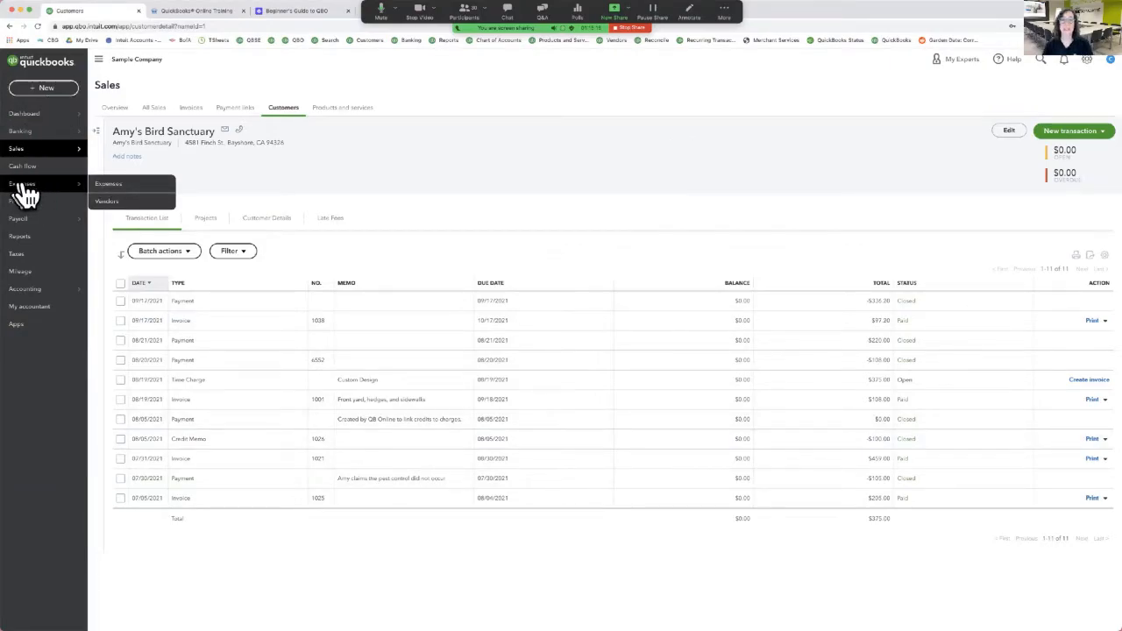
{"action": "left_click", "coordinate": [116, 184]}
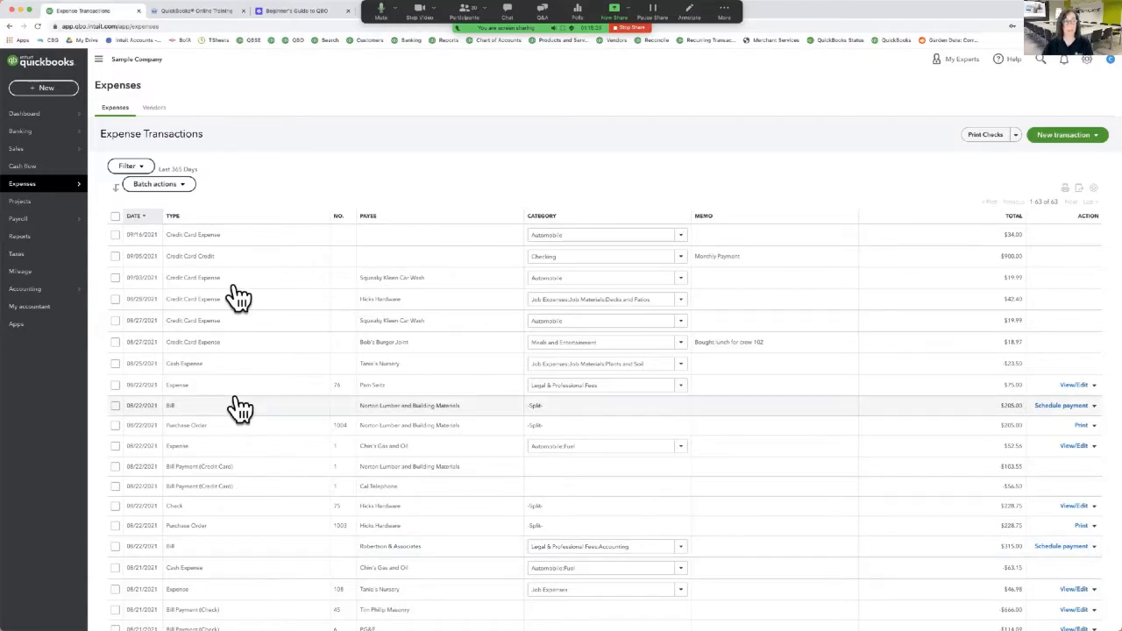
{"action": "left_click", "coordinate": [154, 109]}
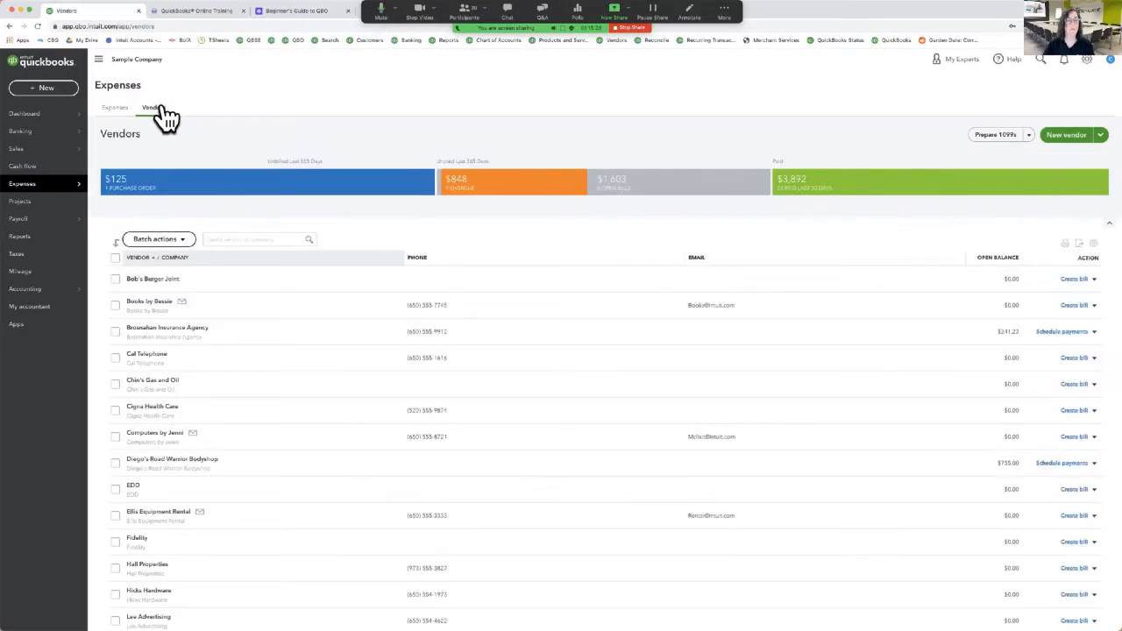
{"action": "scroll", "coordinate": [263, 436], "scroll_direction": "down", "scroll_amount": 2}
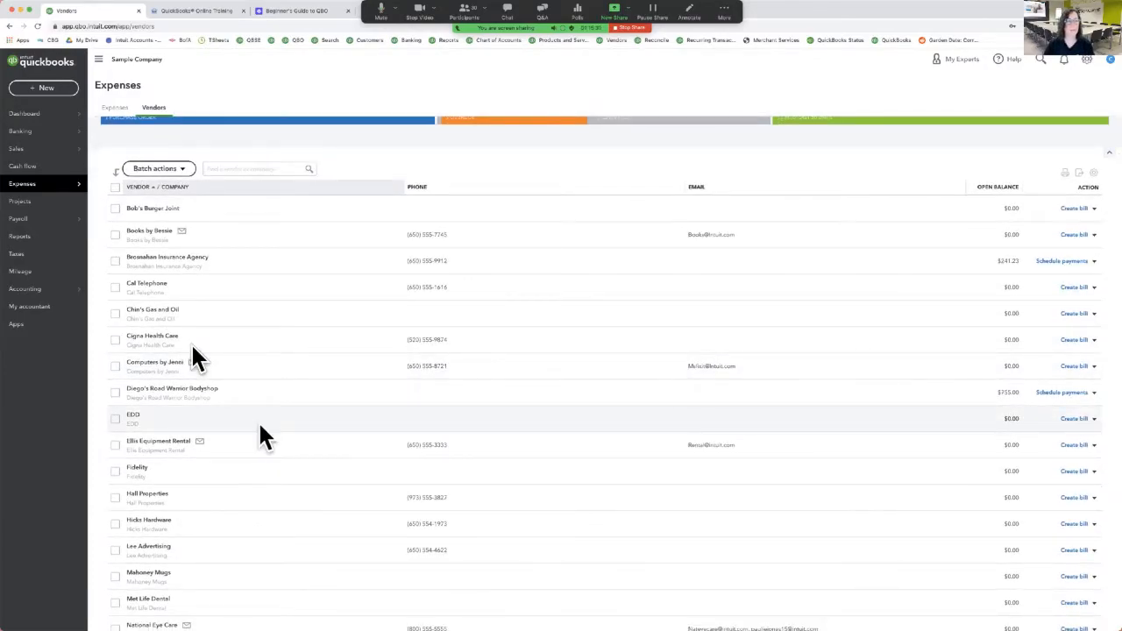
{"action": "left_click", "coordinate": [149, 285]}
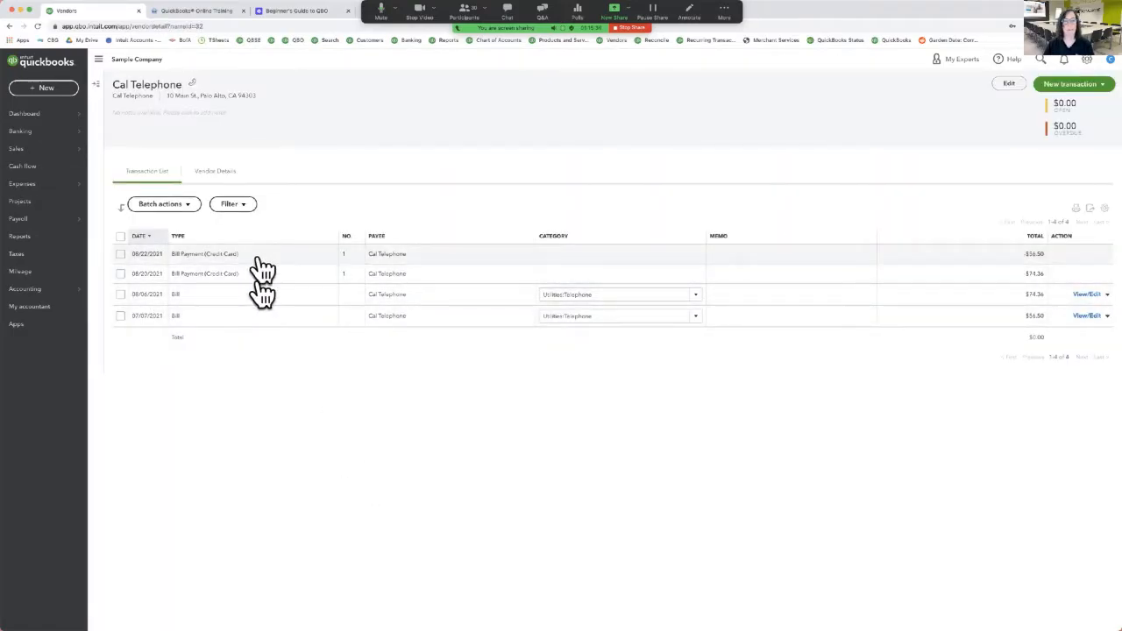
{"action": "left_click", "coordinate": [1093, 82]}
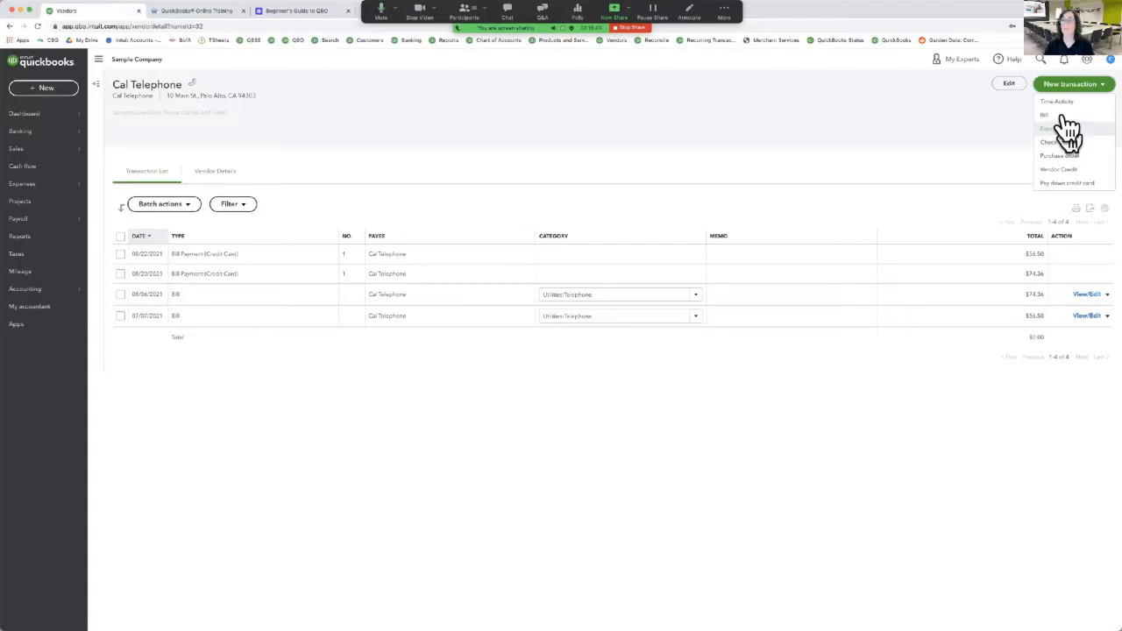
{"action": "left_click", "coordinate": [1056, 115]}
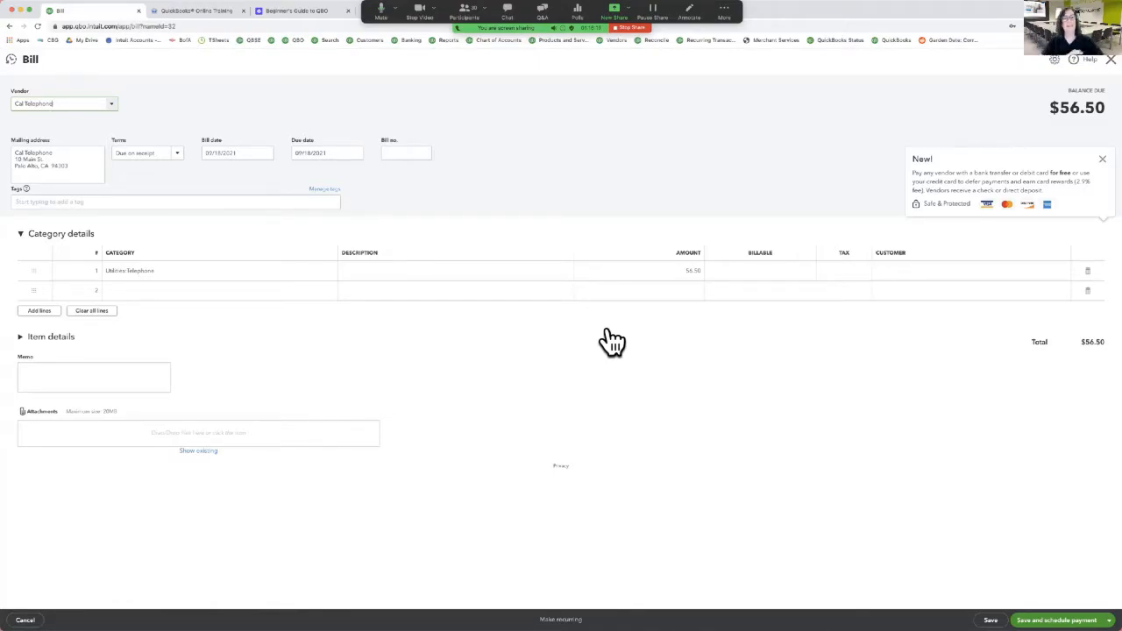
Open the recent 08/22/2021 bill from Norton Lumber and Building Materials and view its transaction journal
{"action": "left_click", "coordinate": [11, 59]}
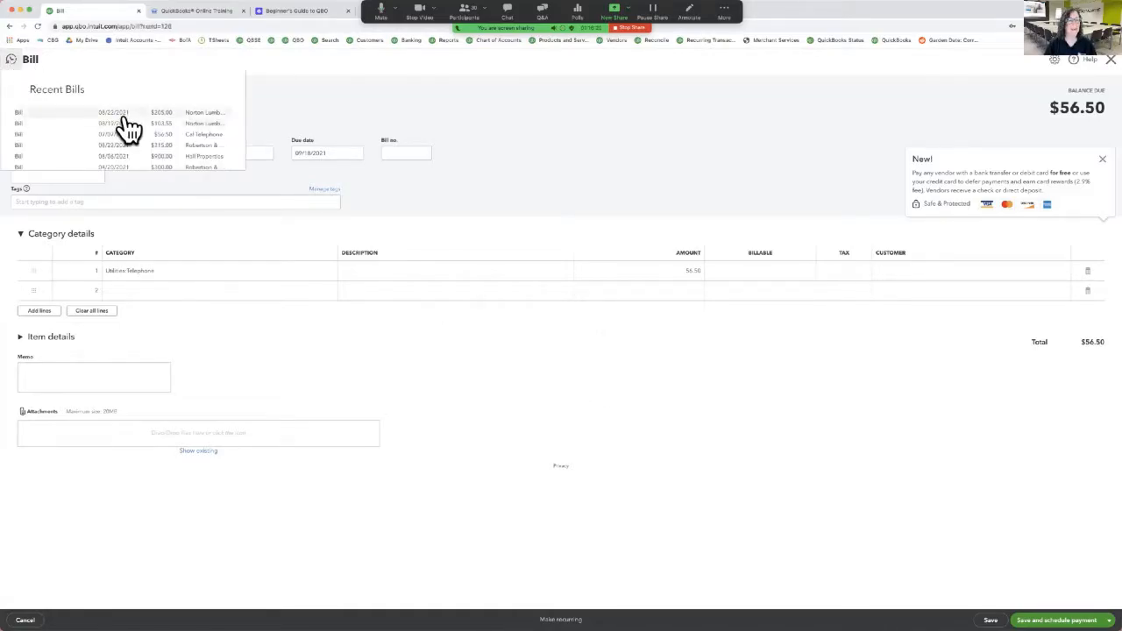
{"action": "left_click", "coordinate": [125, 131]}
{"action": "left_click", "coordinate": [589, 618]}
{"action": "left_click", "coordinate": [592, 576]}
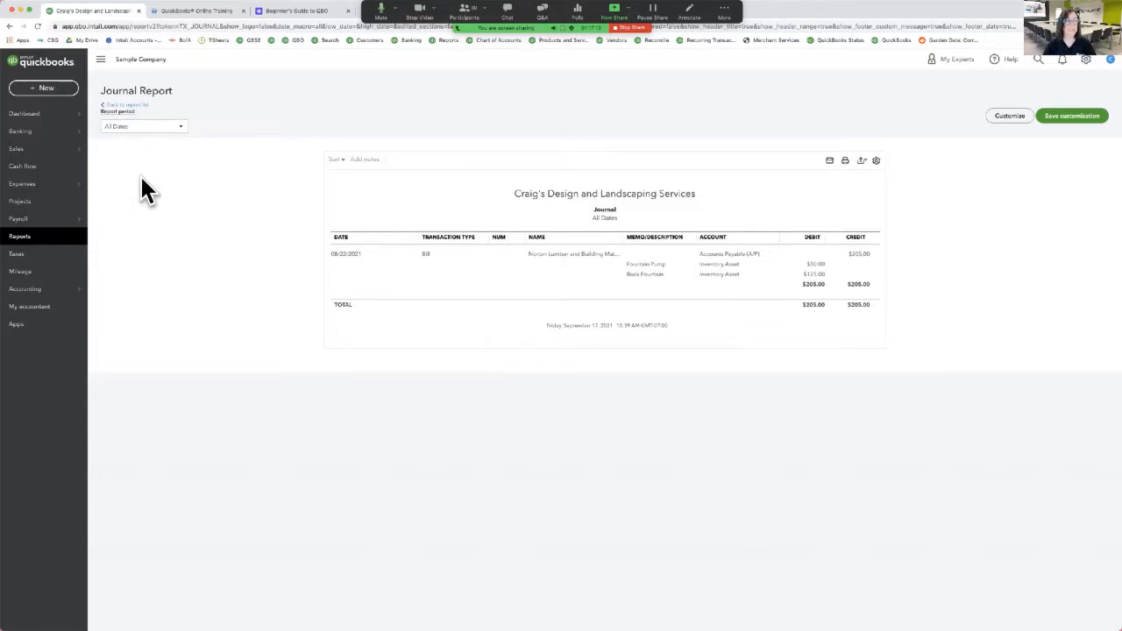
Go to the bank transactions, dismiss the bank connection message, and look through the linked accounts' transactions for review
{"action": "mouse_move", "coordinate": [28, 132]}
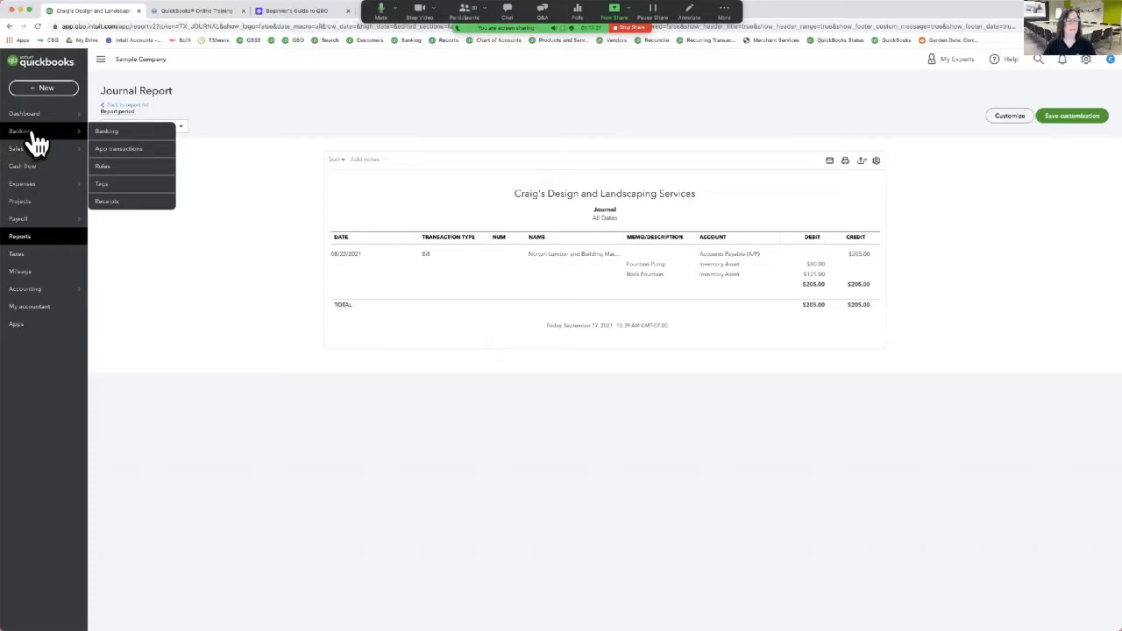
{"action": "left_click", "coordinate": [31, 133]}
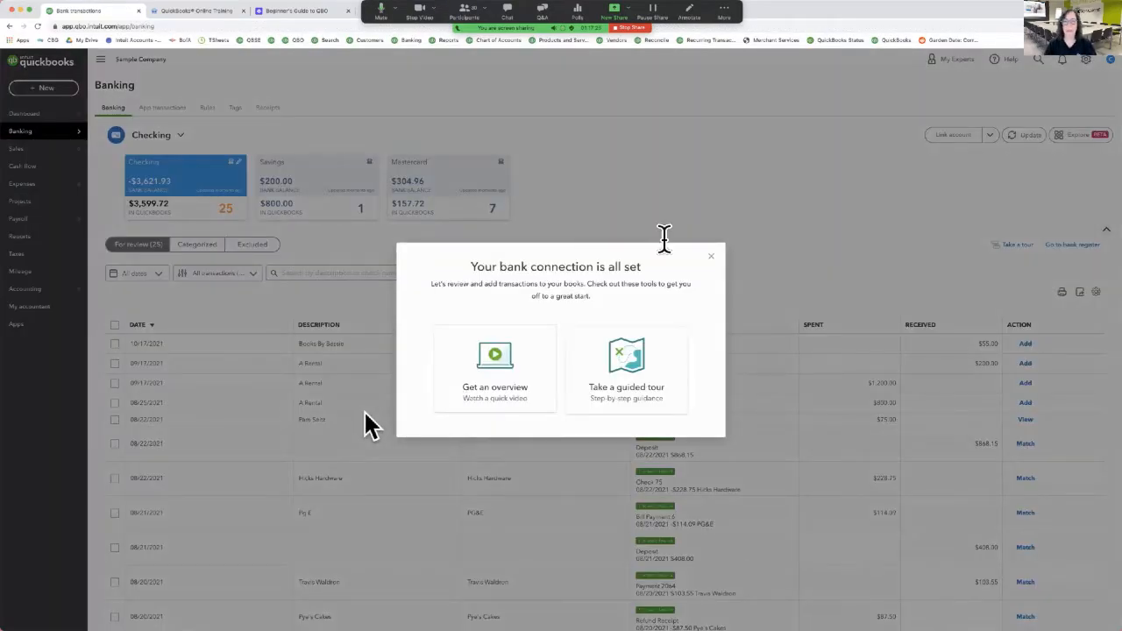
{"action": "left_click", "coordinate": [710, 254]}
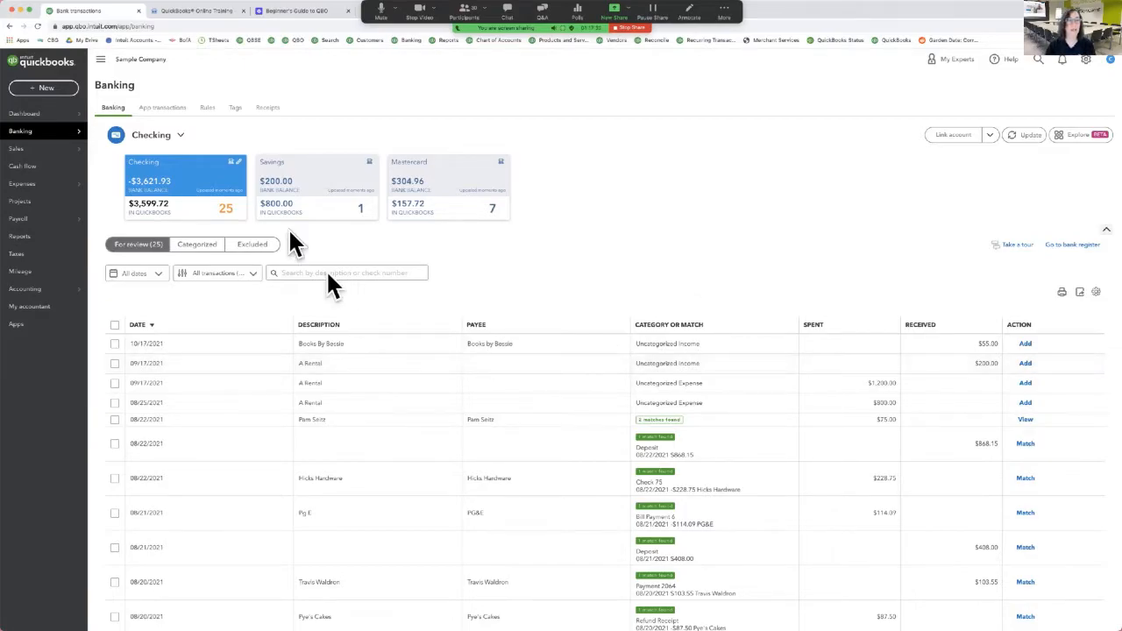
{"action": "left_click", "coordinate": [325, 184]}
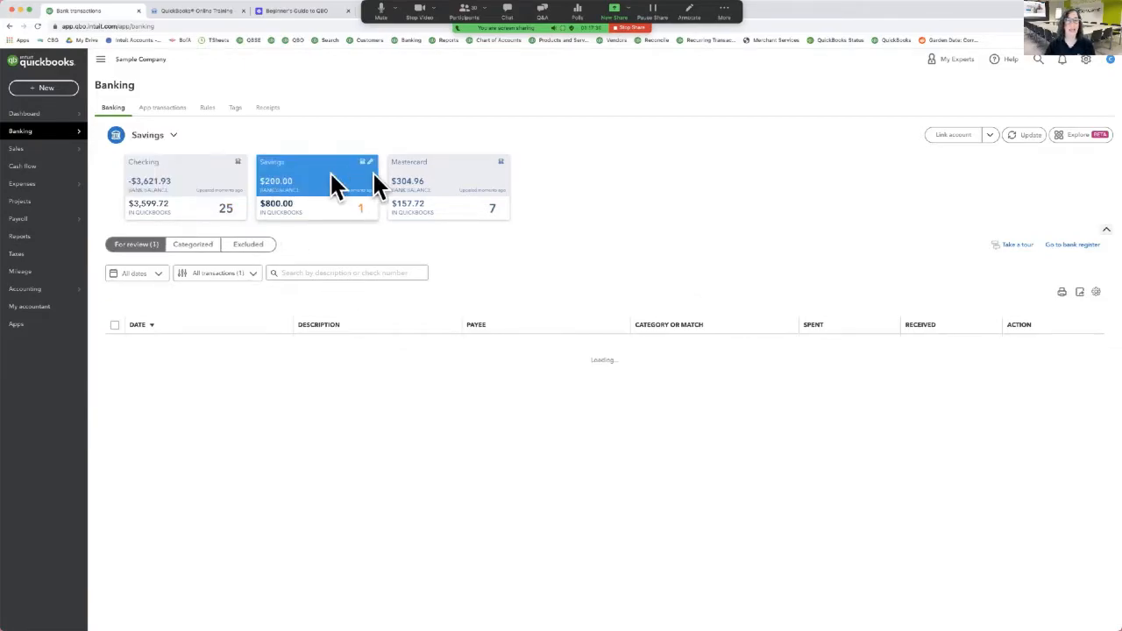
{"action": "left_click", "coordinate": [424, 181]}
{"action": "left_click", "coordinate": [221, 202]}
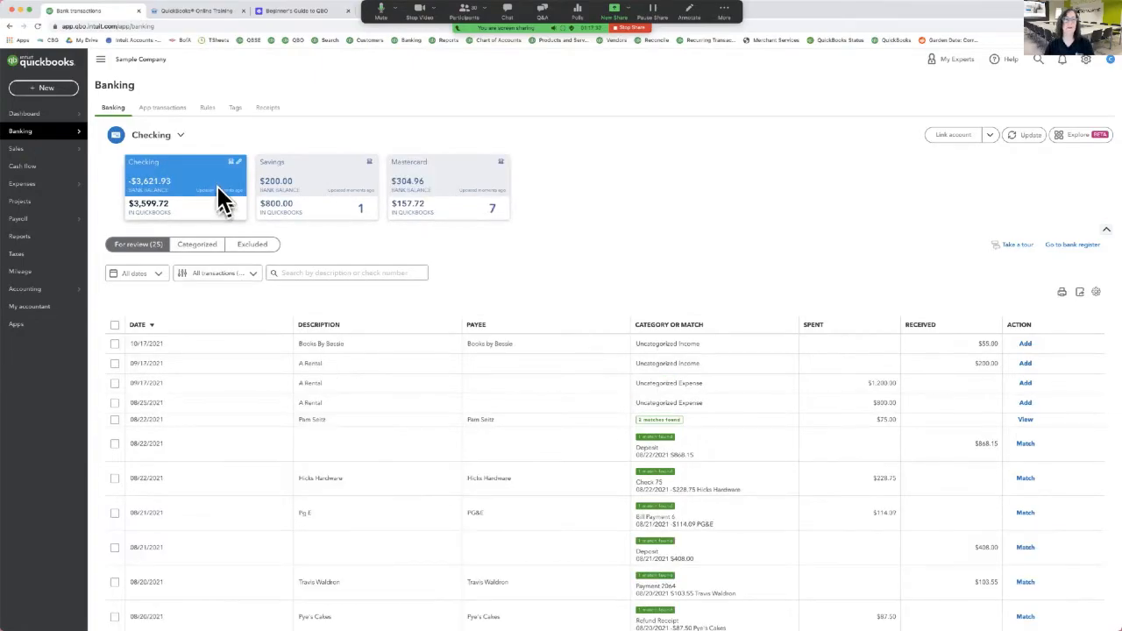
{"action": "left_click", "coordinate": [342, 182]}
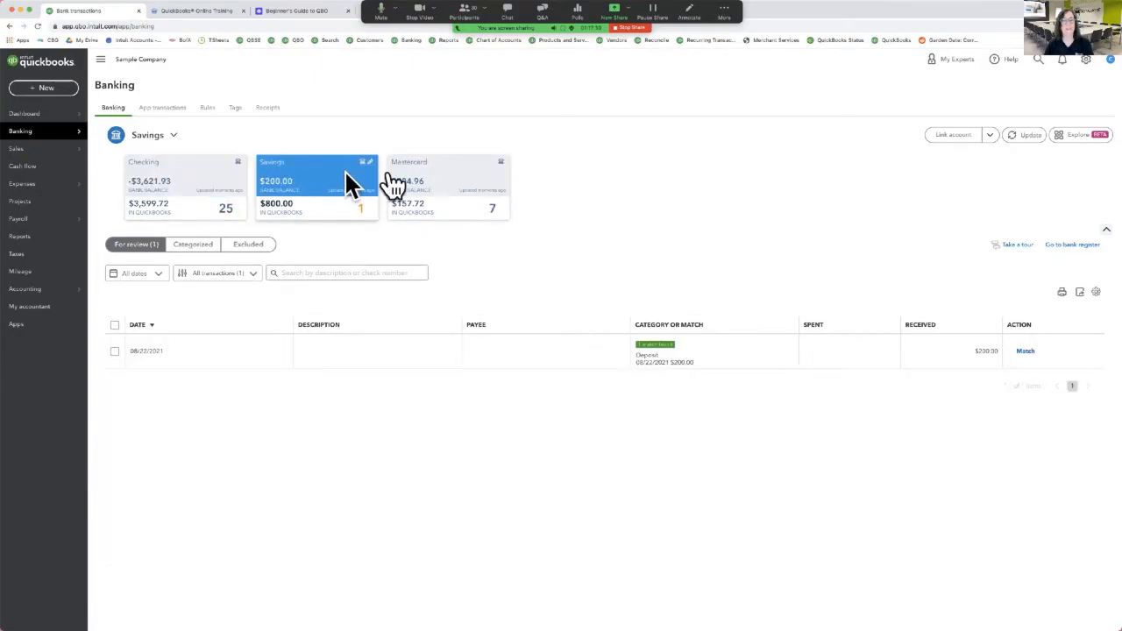
In the Mastercard account, match the Bob's Burger and 09/03/2021 Squeaky Kleen Car transactions to their suggested credit card expenses
{"action": "left_click", "coordinate": [441, 182]}
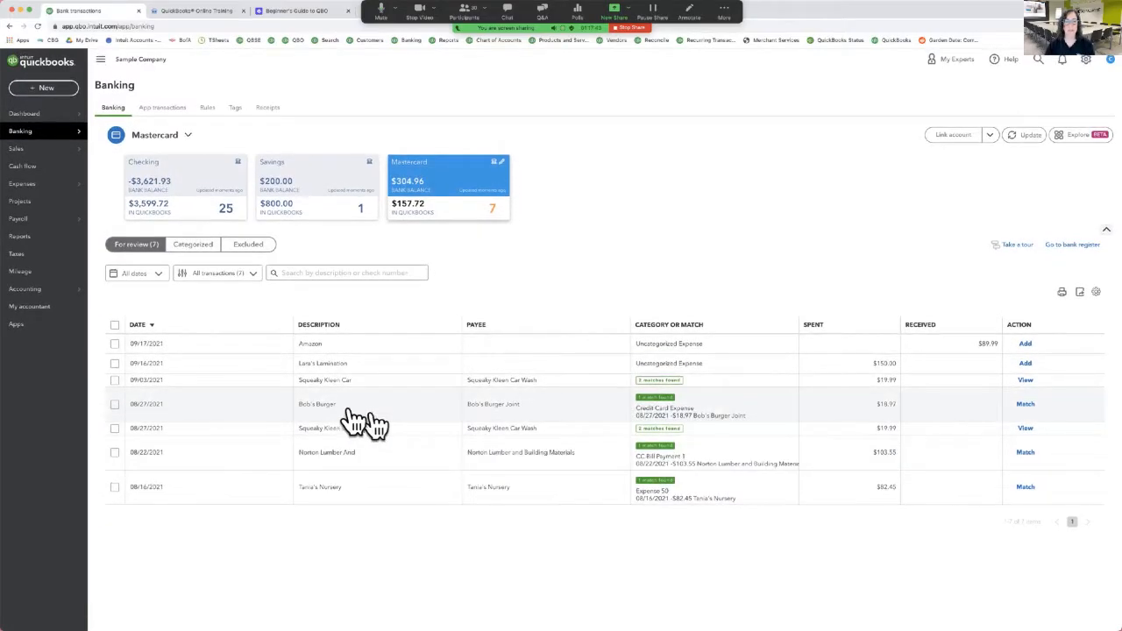
{"action": "left_click", "coordinate": [428, 406]}
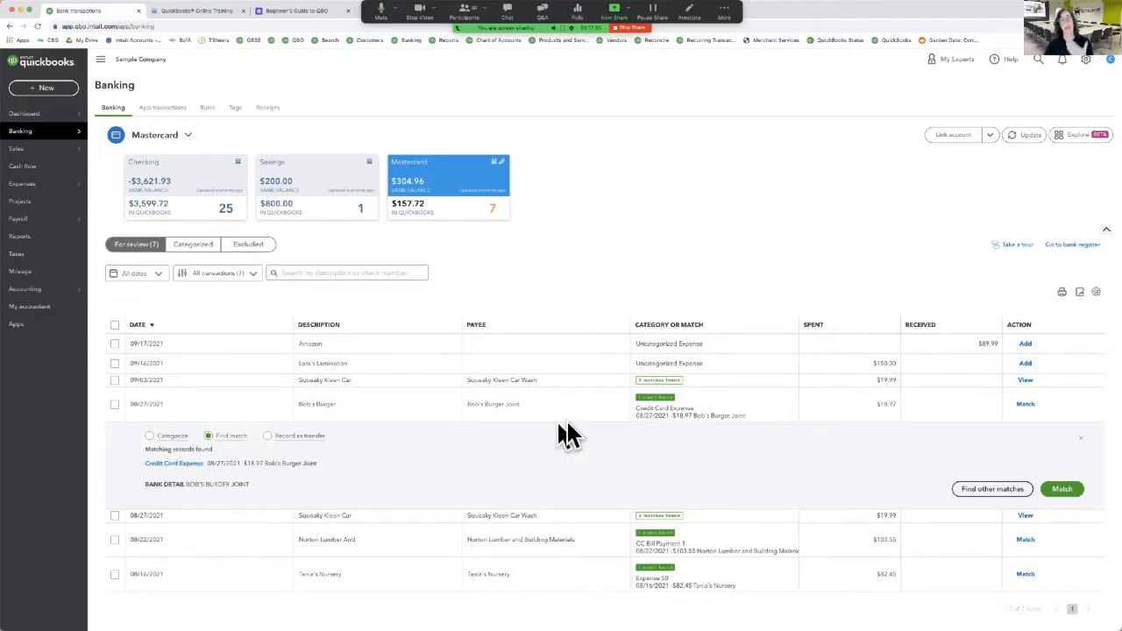
{"action": "left_click", "coordinate": [1066, 494]}
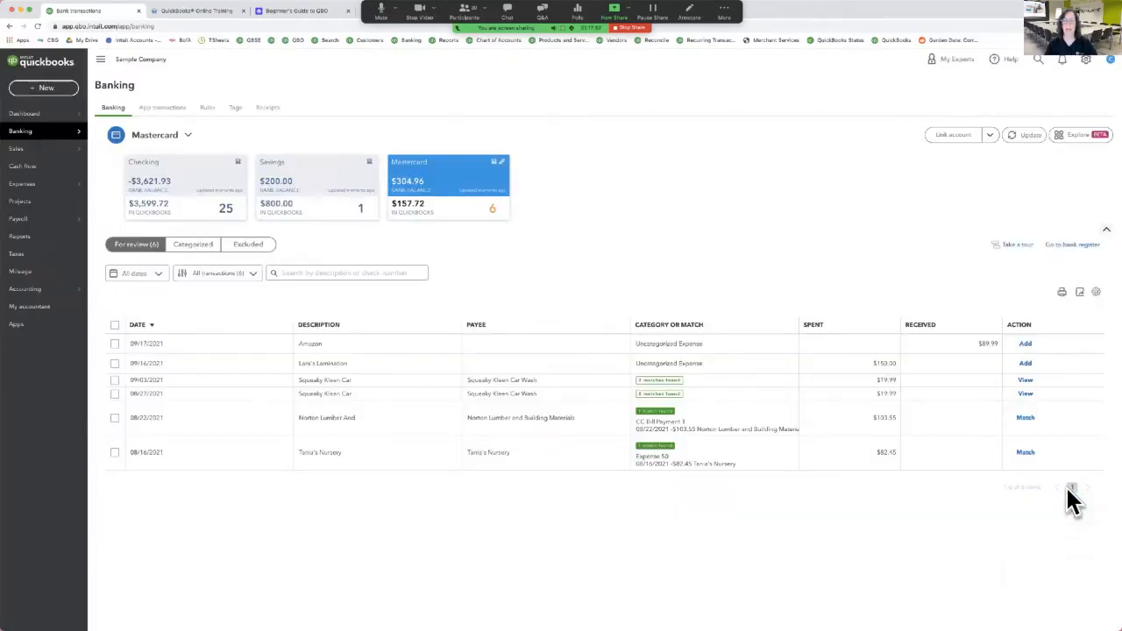
{"action": "left_click", "coordinate": [419, 384]}
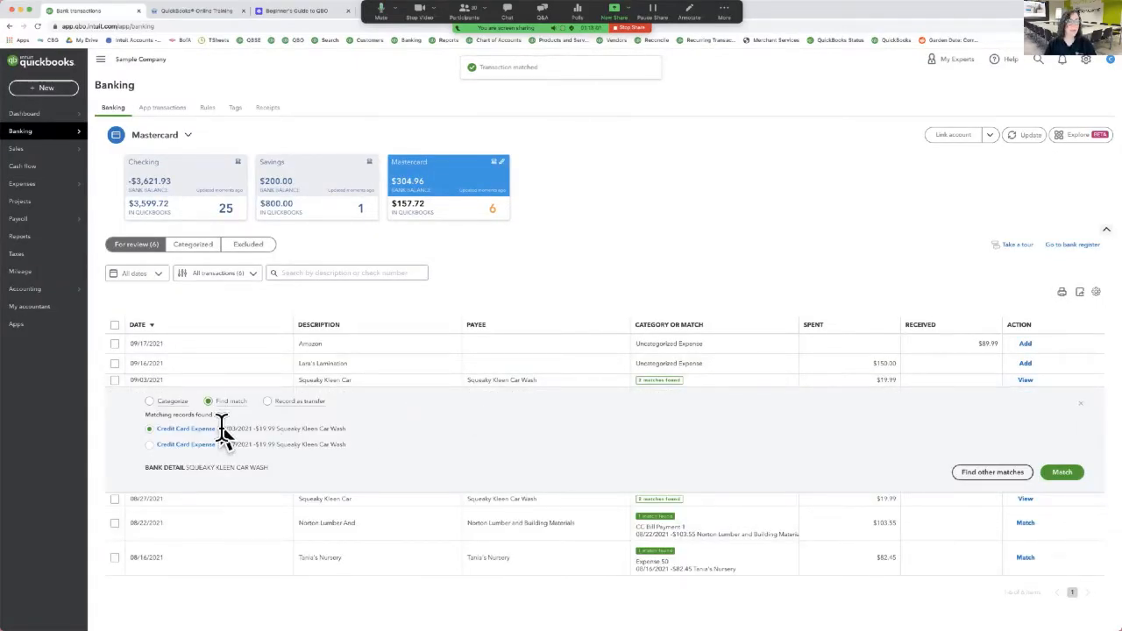
{"action": "left_click", "coordinate": [1063, 474]}
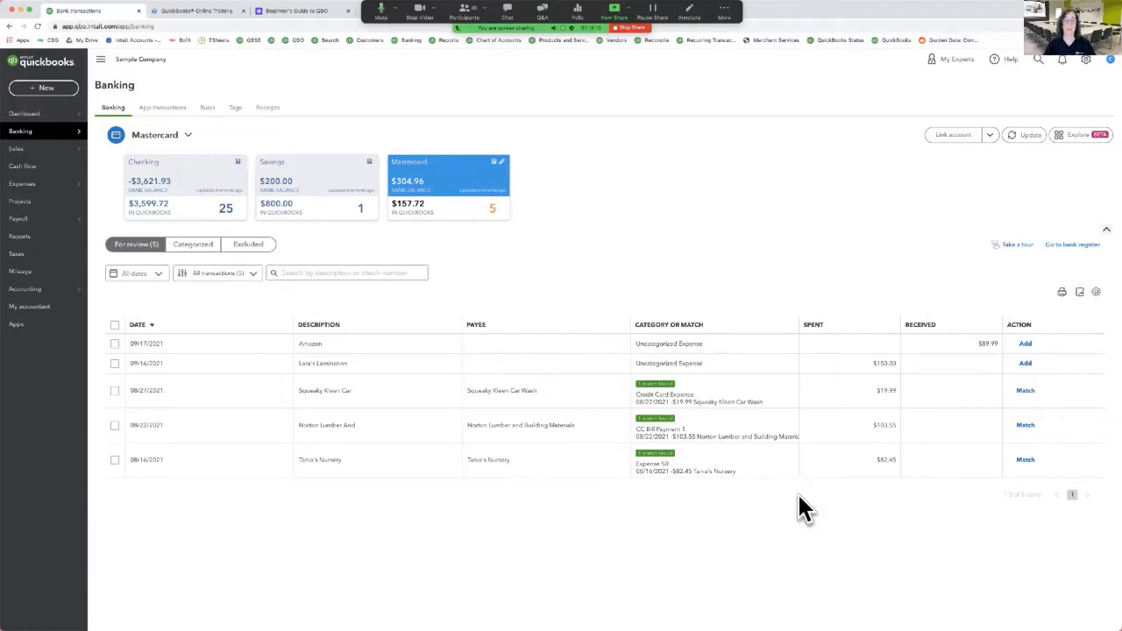
Create the vendor Lara's Lamination from the 09/16/2021 Lara's Lamination transaction, check its vendor details and save it
{"action": "left_click", "coordinate": [385, 371]}
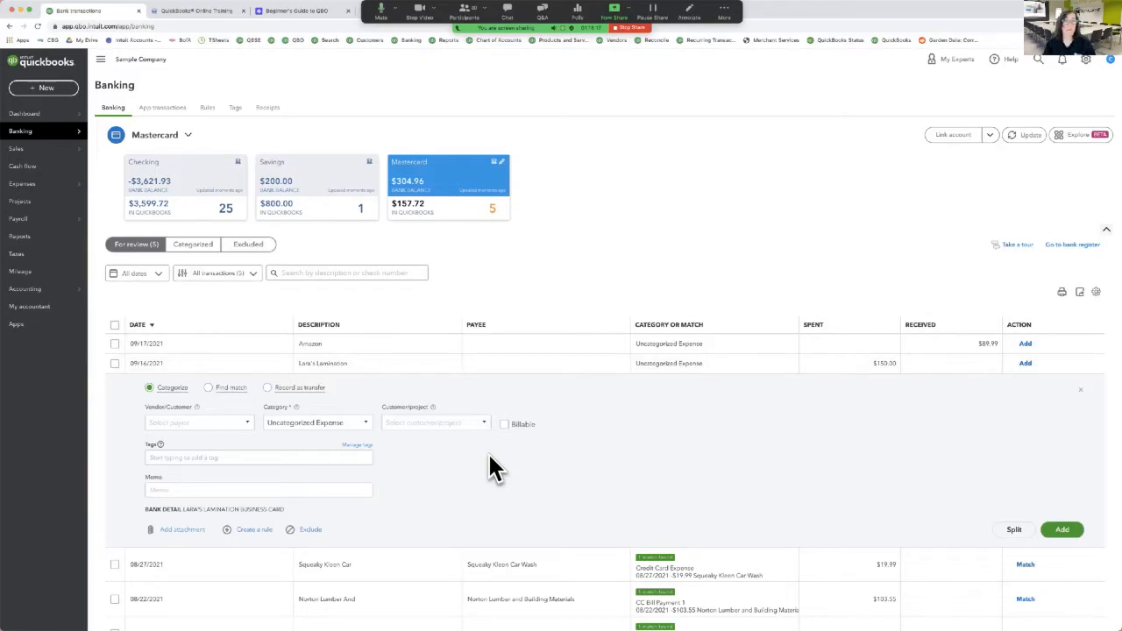
{"action": "left_click", "coordinate": [212, 421]}
{"action": "type", "text": "Lara's Lamination"}
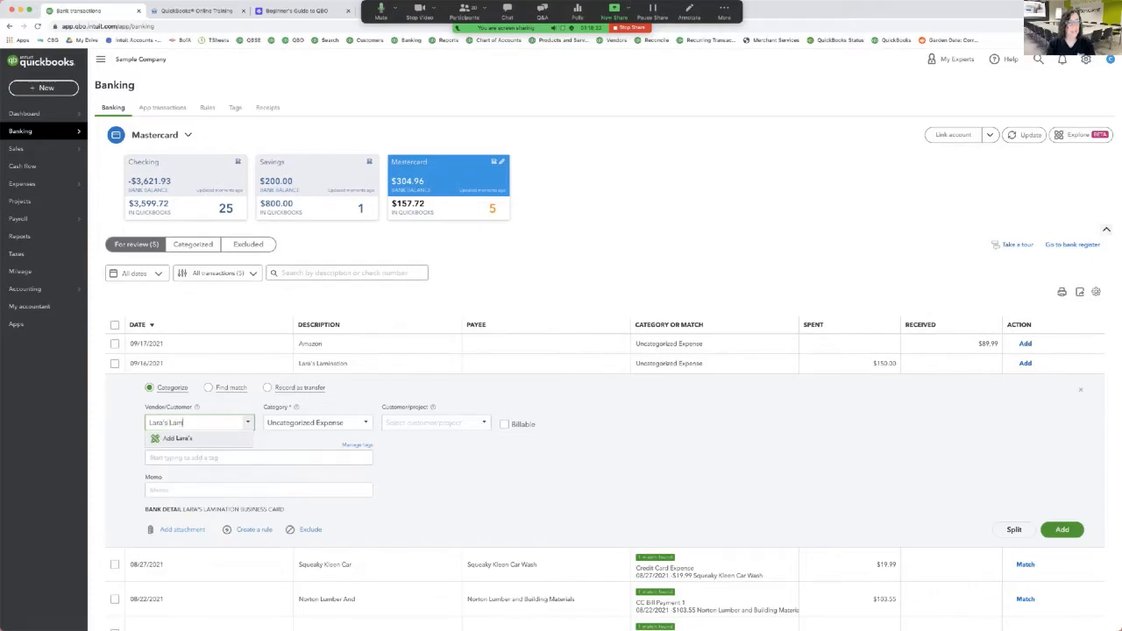
{"action": "left_click", "coordinate": [209, 438]}
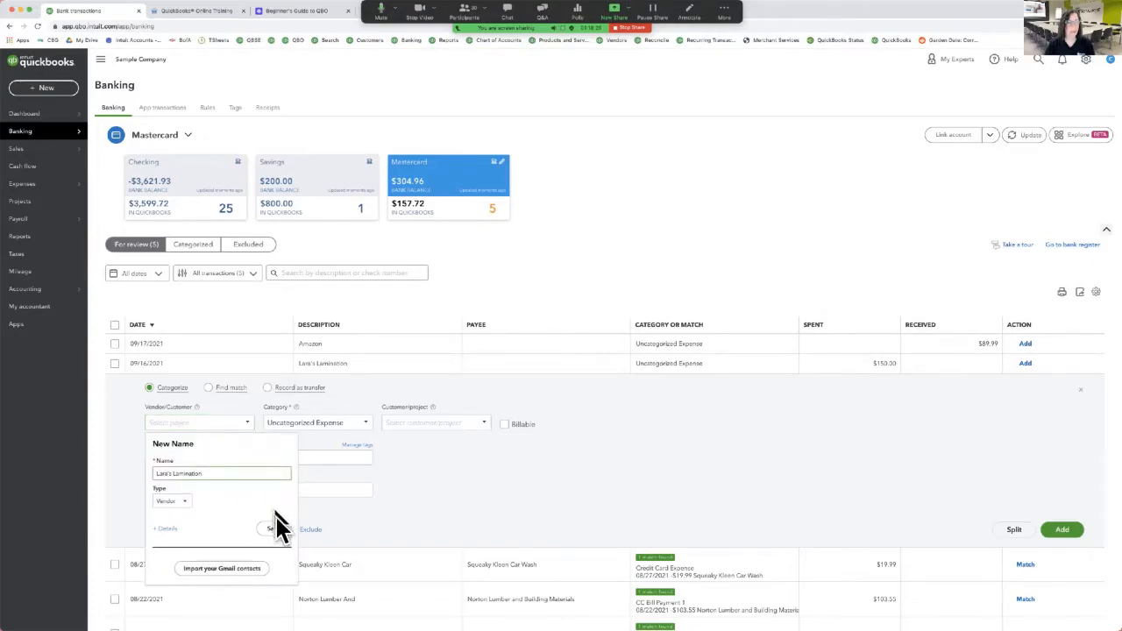
{"action": "left_click", "coordinate": [166, 529]}
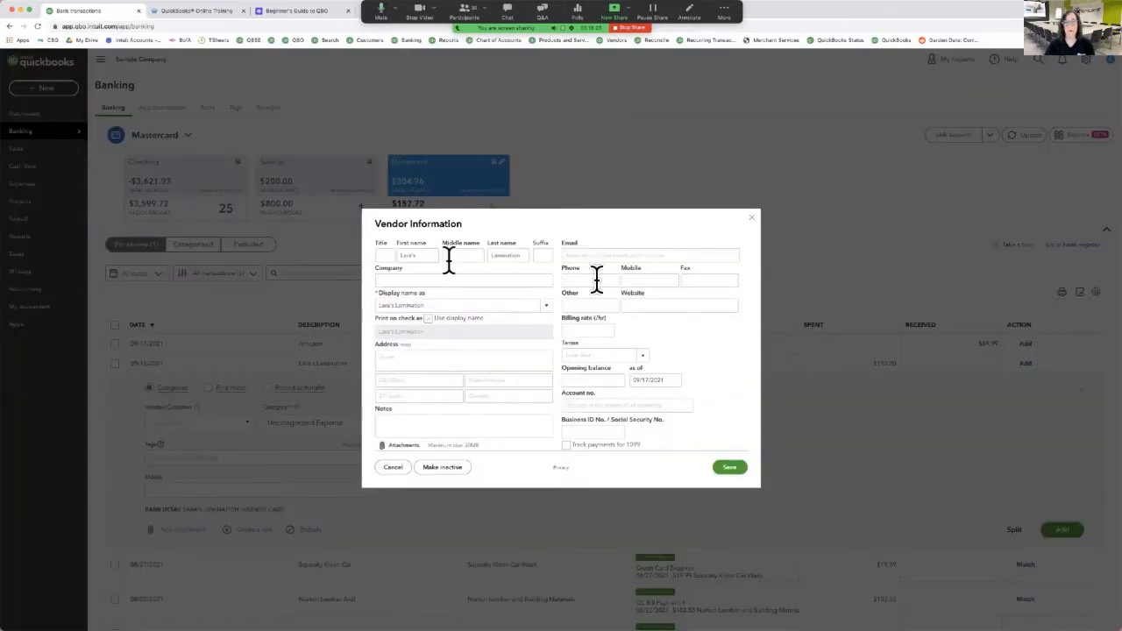
{"action": "left_click", "coordinate": [732, 467]}
Set the category of the Lara's Lamination transaction to Advertising
{"action": "left_click", "coordinate": [336, 422]}
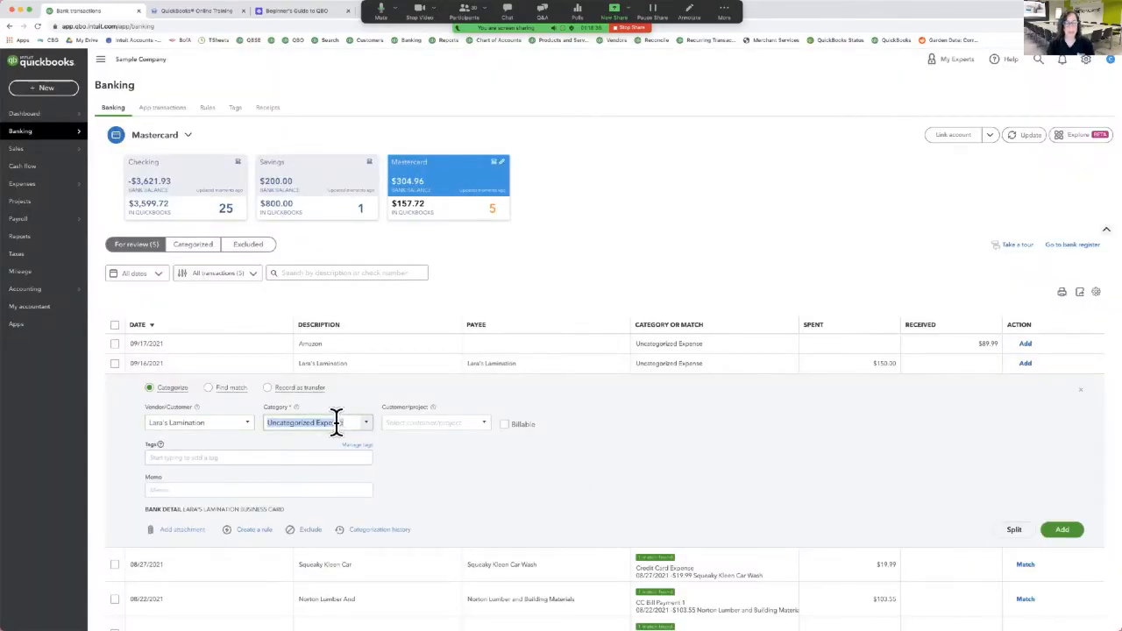
{"action": "type", "text": "of"}
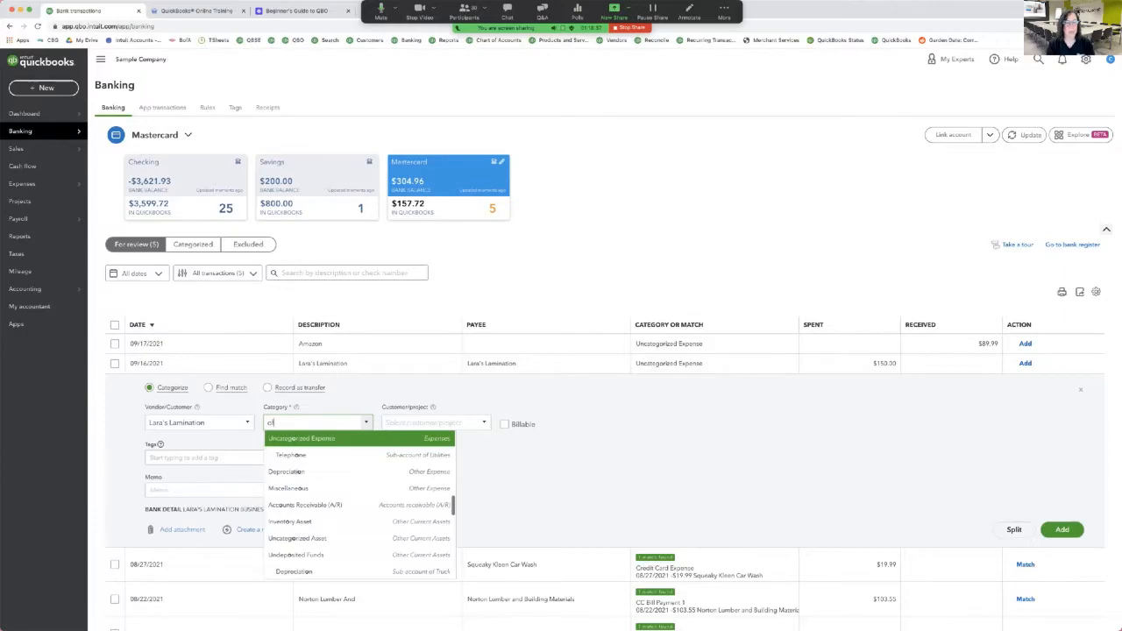
{"action": "key", "text": "BackSpace"}
{"action": "key", "text": "BackSpace"}
{"action": "type", "text": "sup"}
{"action": "key", "text": "BackSpace"}
{"action": "key", "text": "BackSpace"}
{"action": "key", "text": "BackSpace"}
{"action": "key", "text": "BackSpace"}
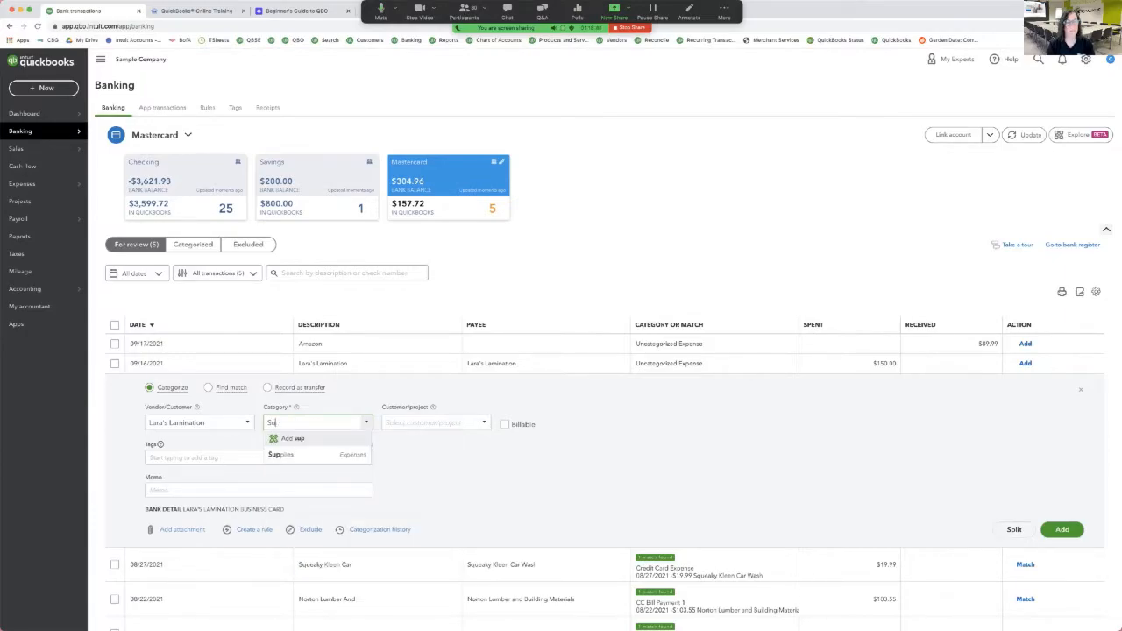
{"action": "type", "text": "m"}
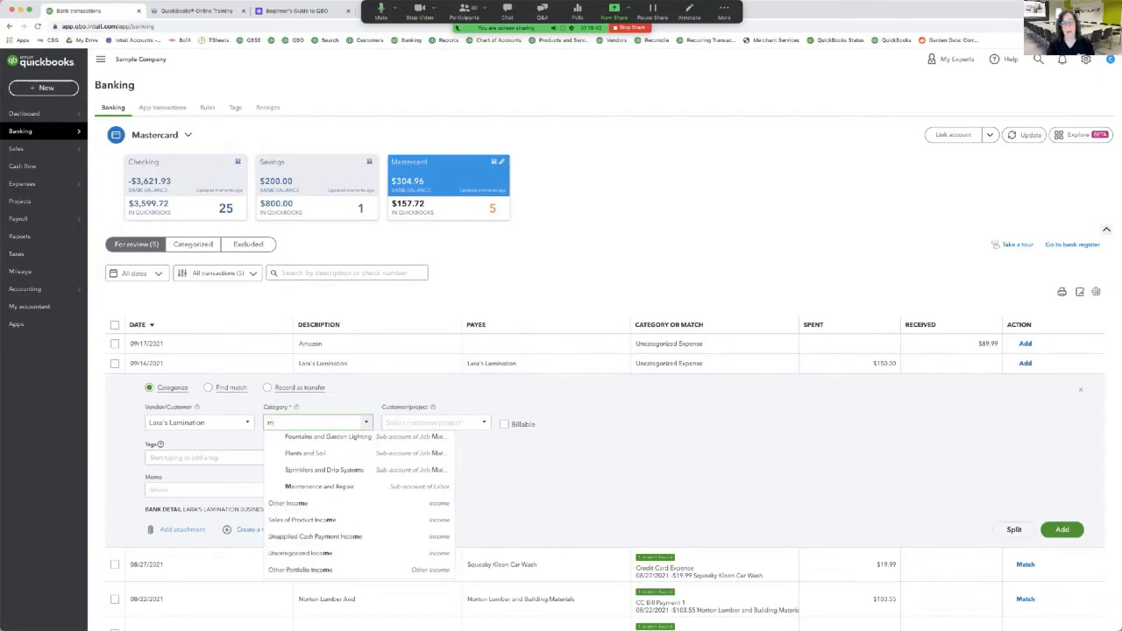
{"action": "key", "text": "BackSpace"}
{"action": "type", "text": "ad"}
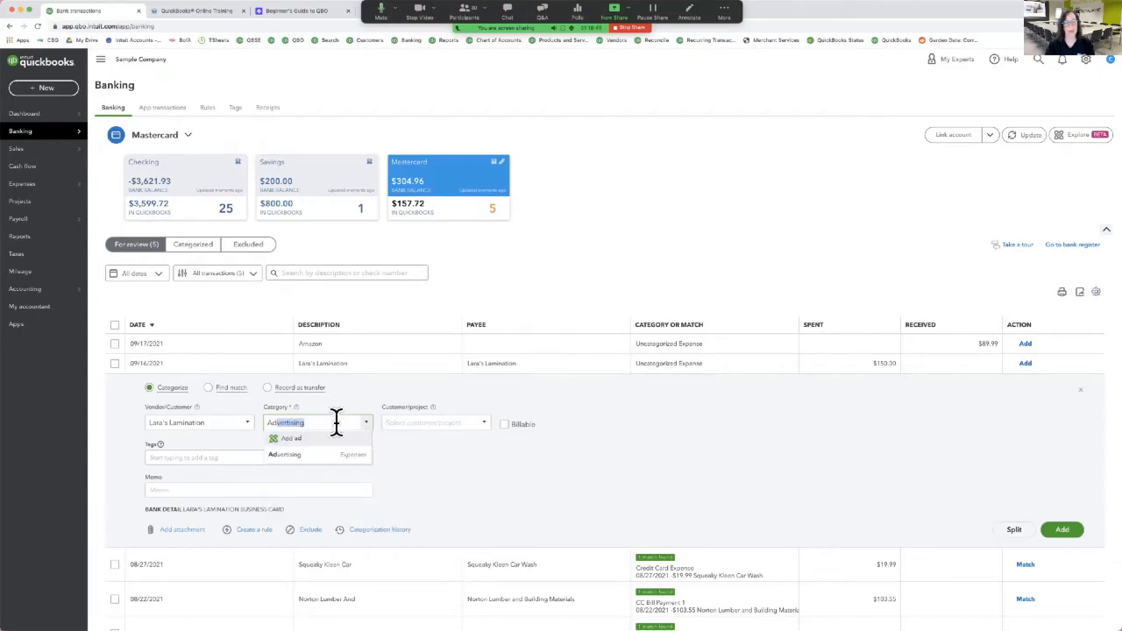
{"action": "left_click", "coordinate": [321, 454]}
Assign the Lara's Lamination expense to the customer Cool Cars, mark it billable and add the transaction to the books
{"action": "left_click", "coordinate": [412, 422]}
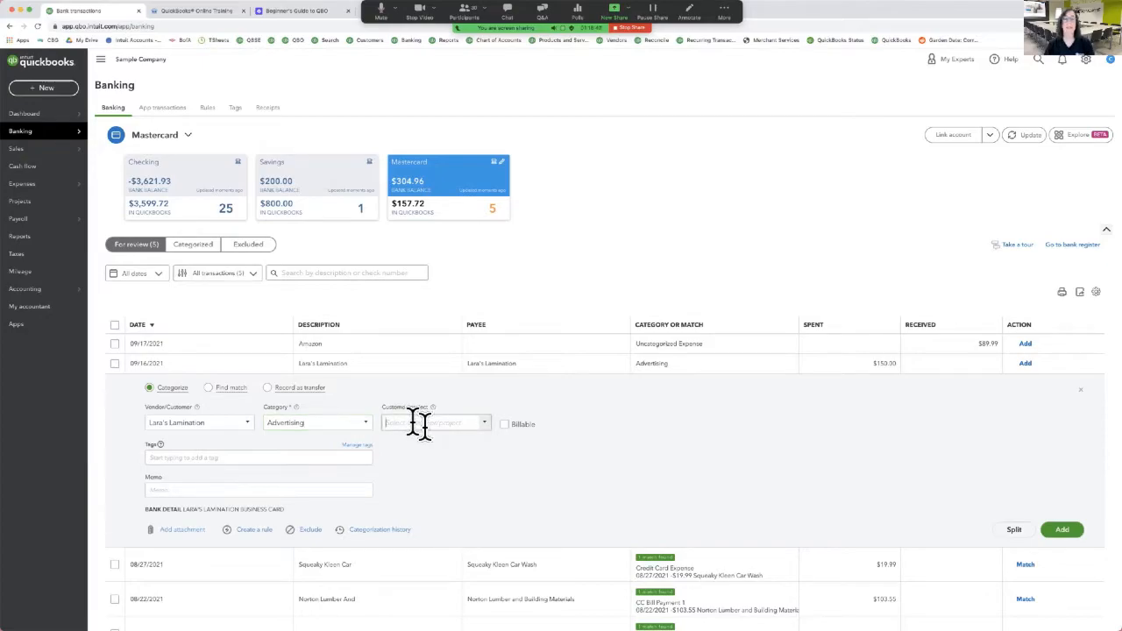
{"action": "left_click", "coordinate": [483, 428]}
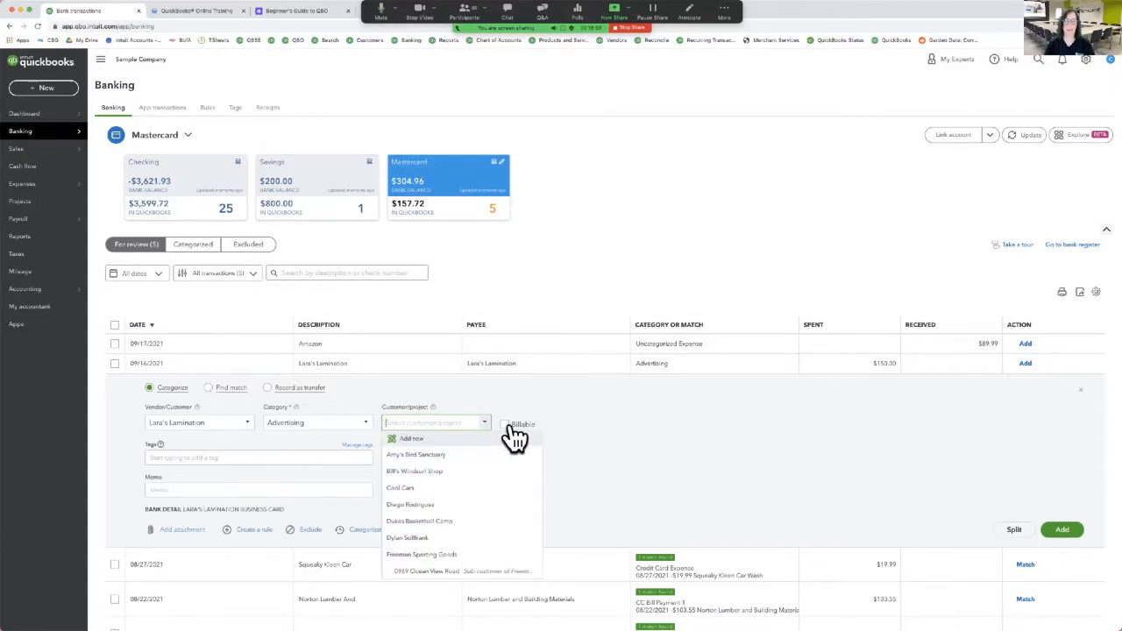
{"action": "left_click", "coordinate": [658, 396]}
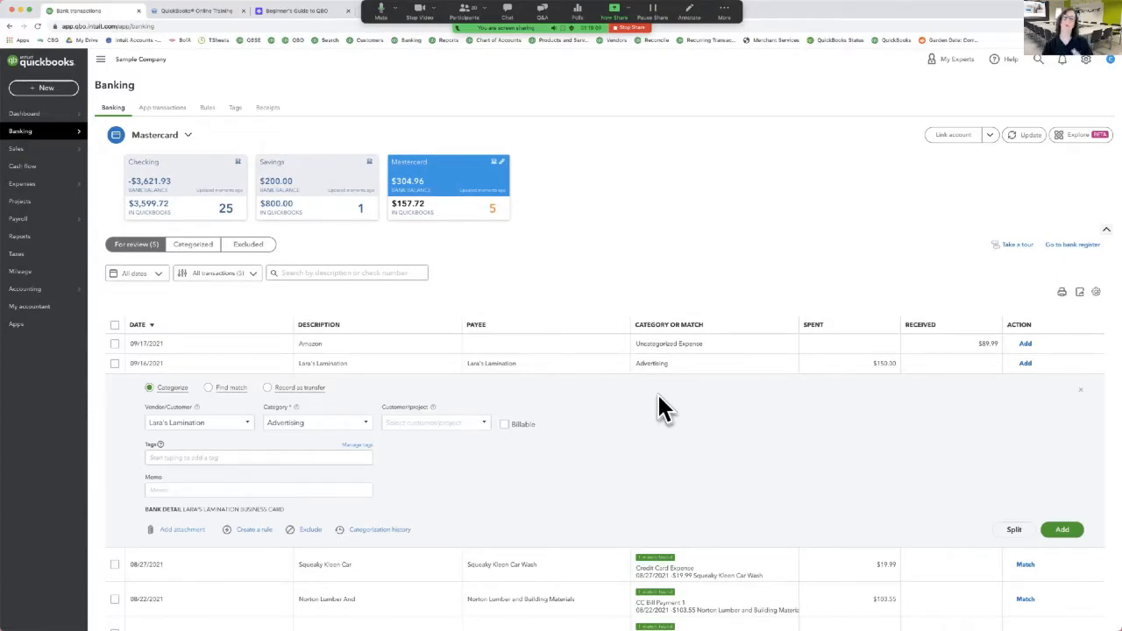
{"action": "left_click", "coordinate": [482, 425]}
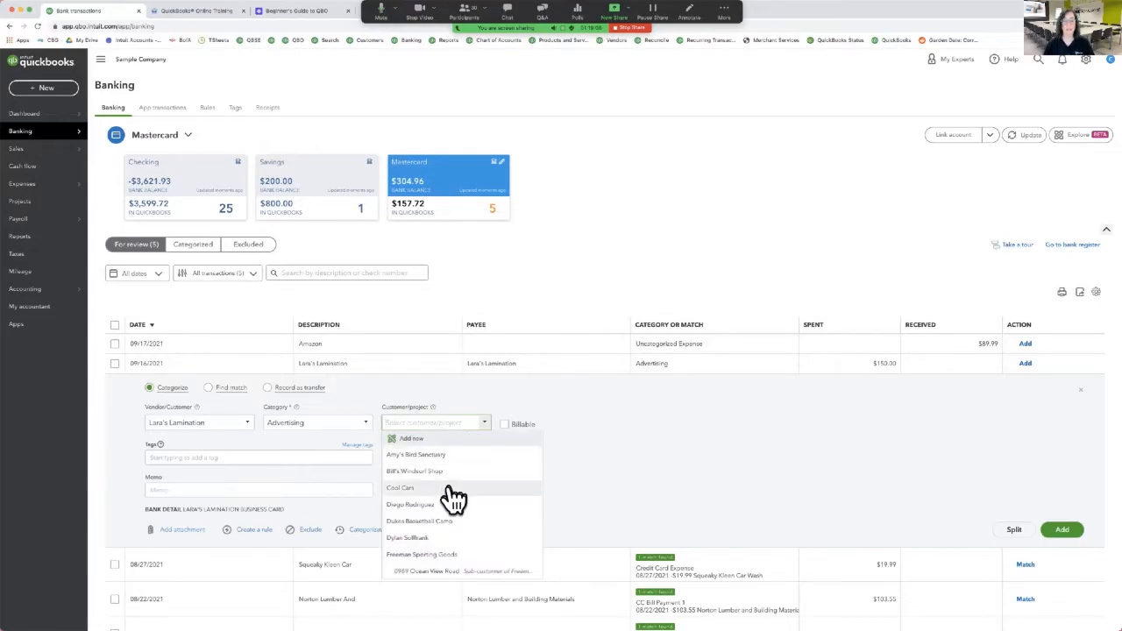
{"action": "left_click", "coordinate": [448, 488]}
{"action": "left_click", "coordinate": [506, 425]}
{"action": "left_click", "coordinate": [283, 486]}
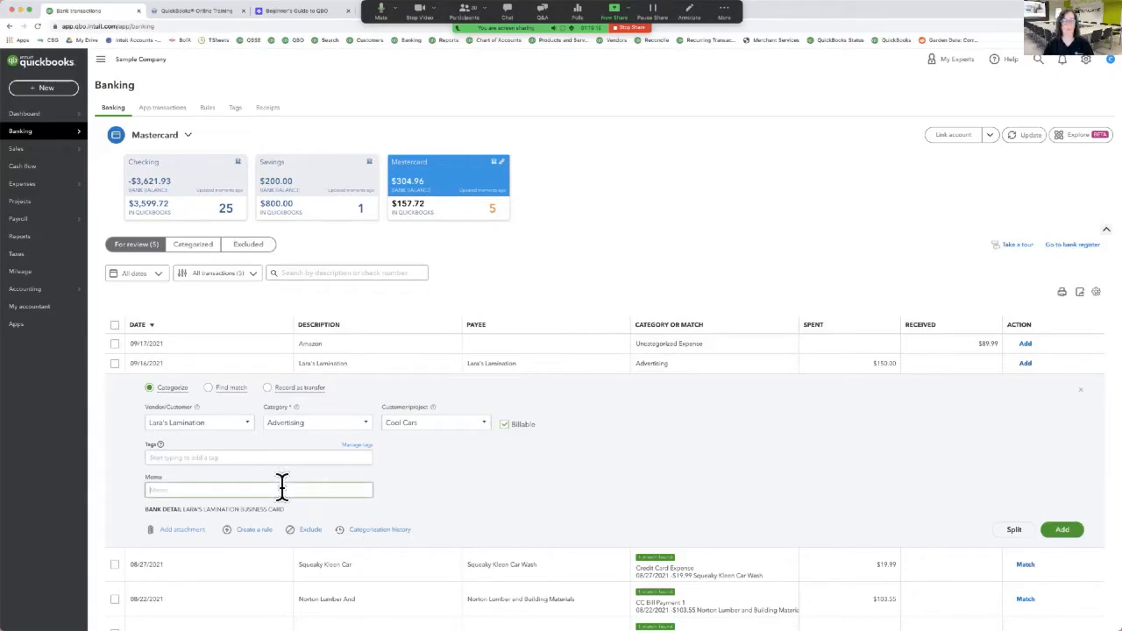
{"action": "left_click", "coordinate": [1064, 530]}
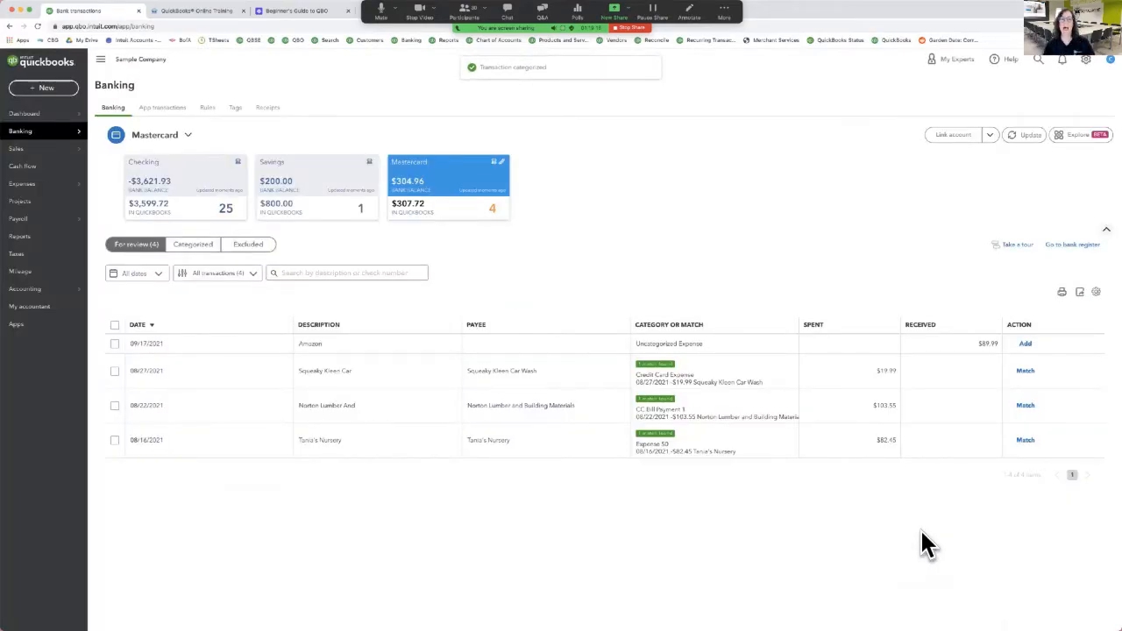